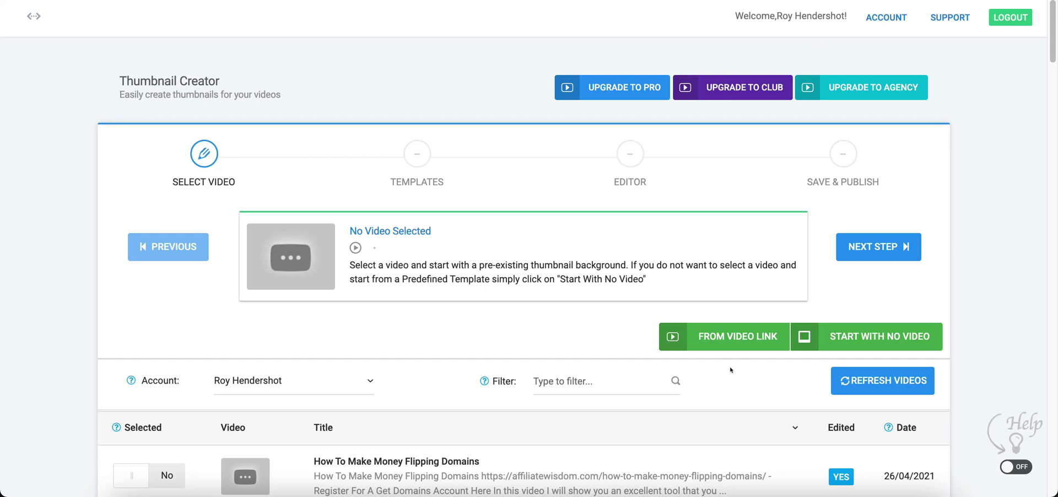
# Step: Start a new thumbnail without using an existing video
pyautogui.click(717, 339)
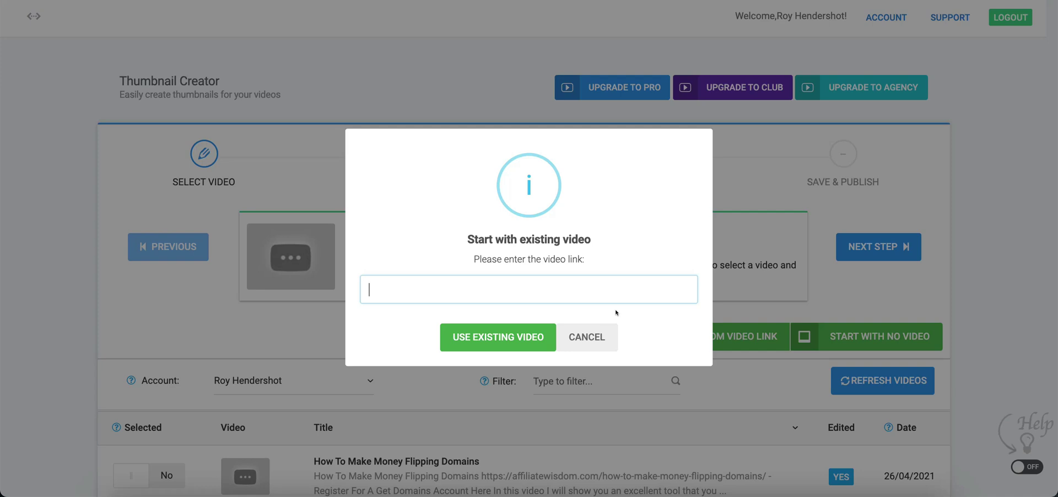
pyautogui.click(580, 337)
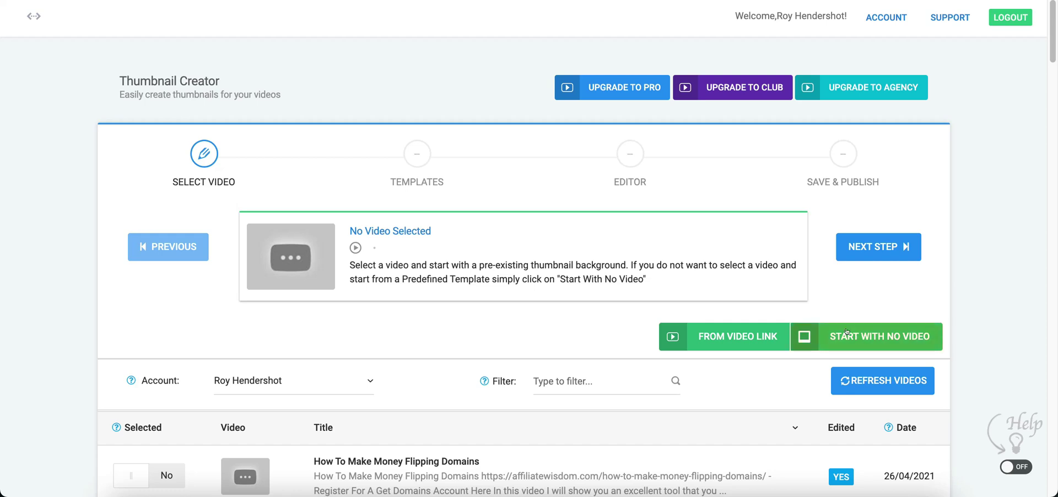
pyautogui.click(848, 337)
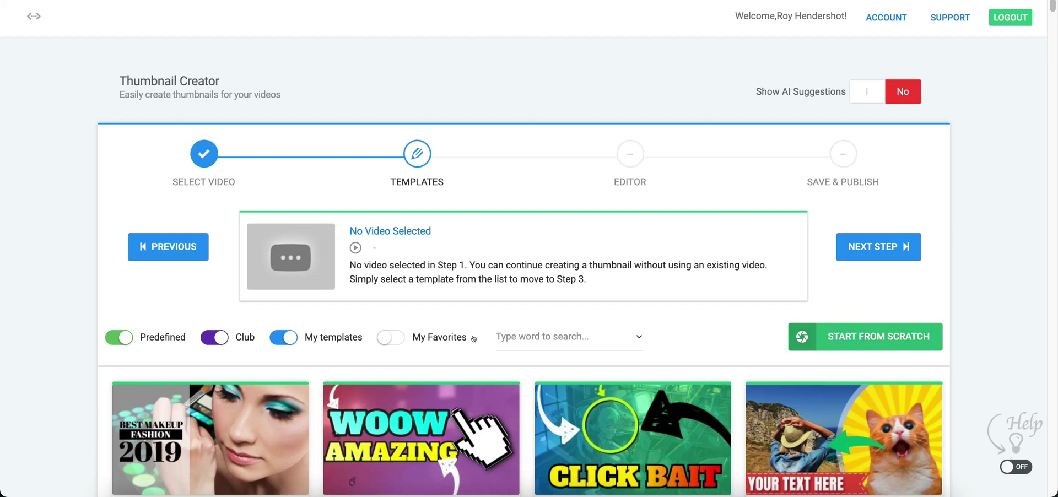
# Step: Hide the user's own templates from the template gallery
pyautogui.click(284, 338)
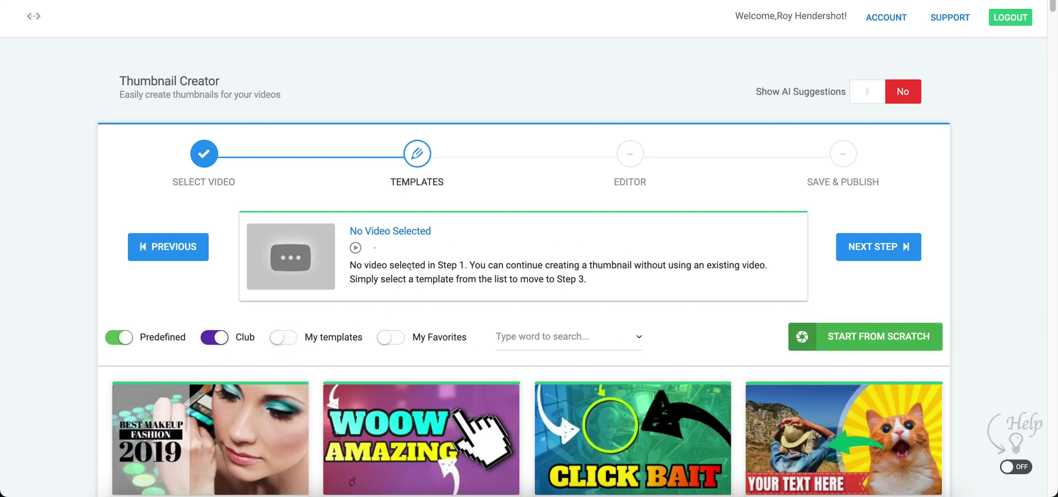
pyautogui.click(291, 338)
pyautogui.click(274, 337)
# Step: Browse the gallery's predefined and Club templates to examine the available thumbnail designs
pyautogui.scroll(-10, 548, 265)
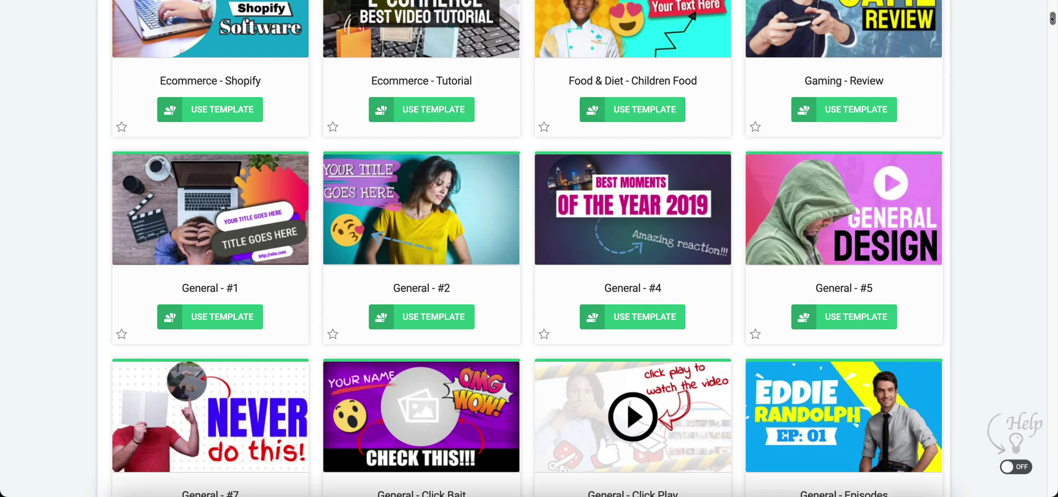
pyautogui.scroll(7, 1053, 19)
pyautogui.scroll(-5, 1047, 20)
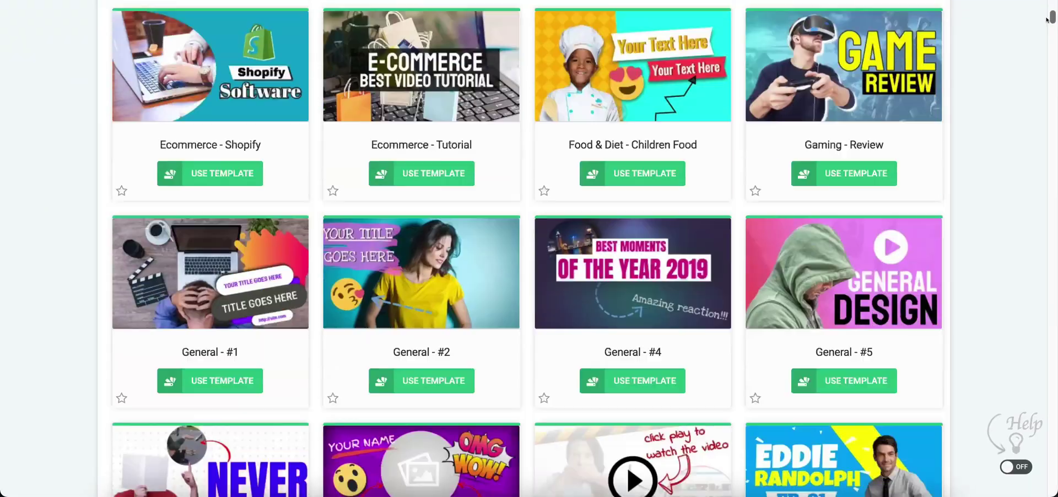
pyautogui.scroll(-15, 1047, 21)
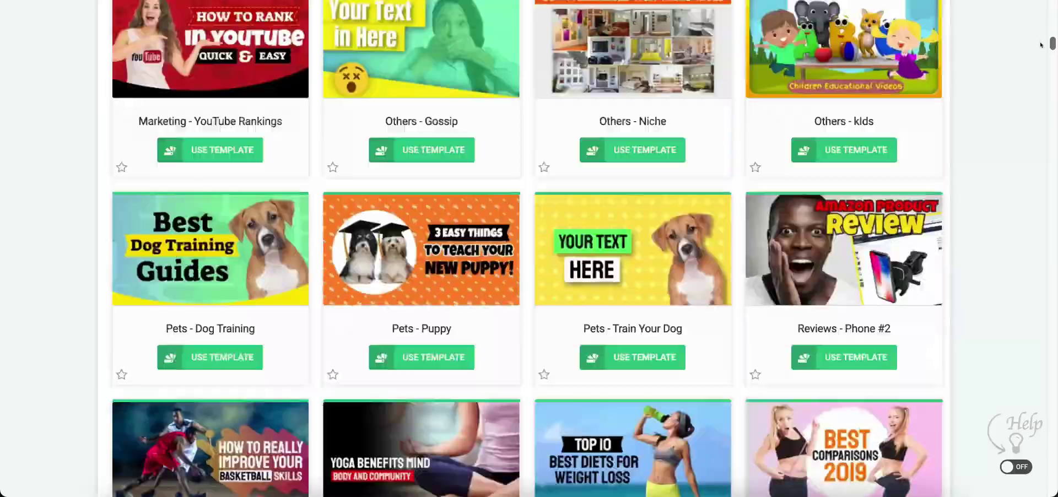
pyautogui.moveTo(1041, 45); pyautogui.dragTo(1041, 53)
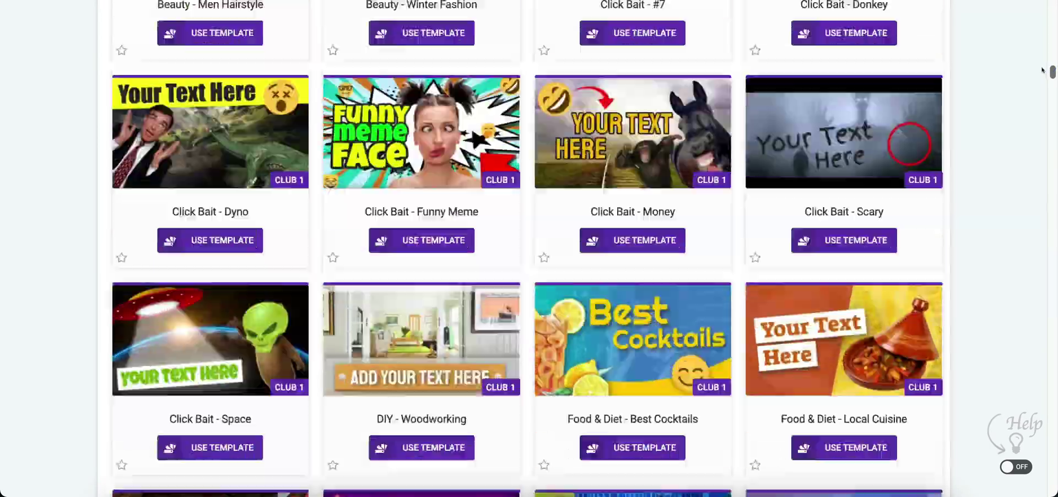
pyautogui.moveTo(1042, 70); pyautogui.dragTo(1041, 73)
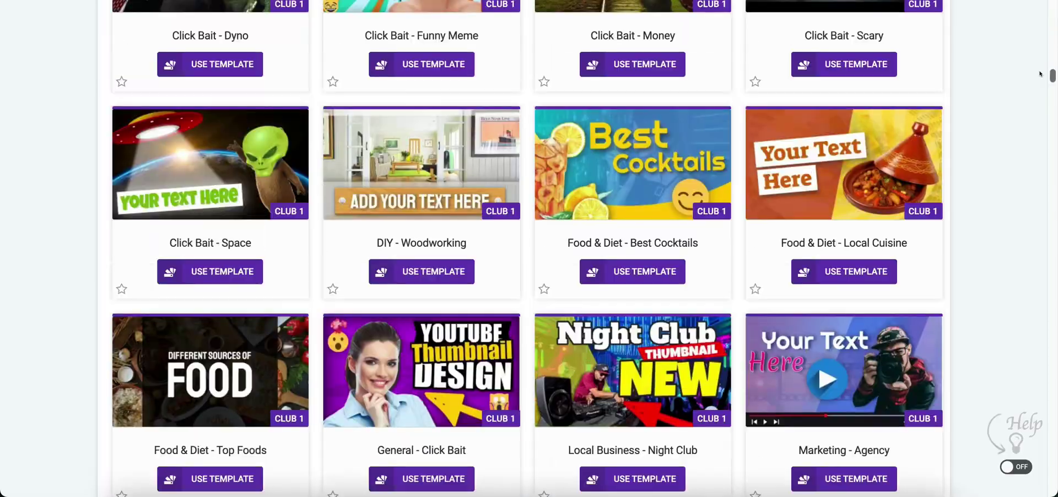
pyautogui.scroll(-1, 430, 81)
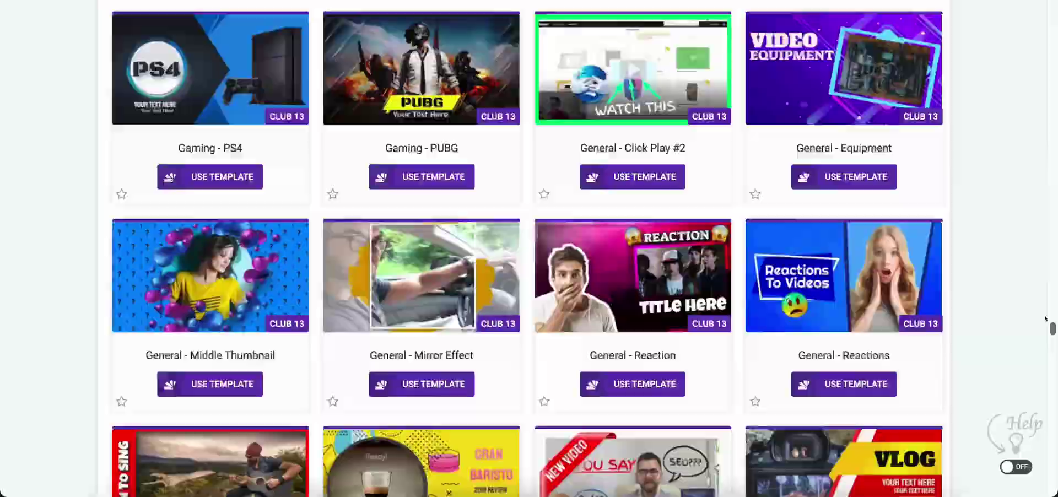
pyautogui.moveTo(1046, 318); pyautogui.dragTo(902, 136)
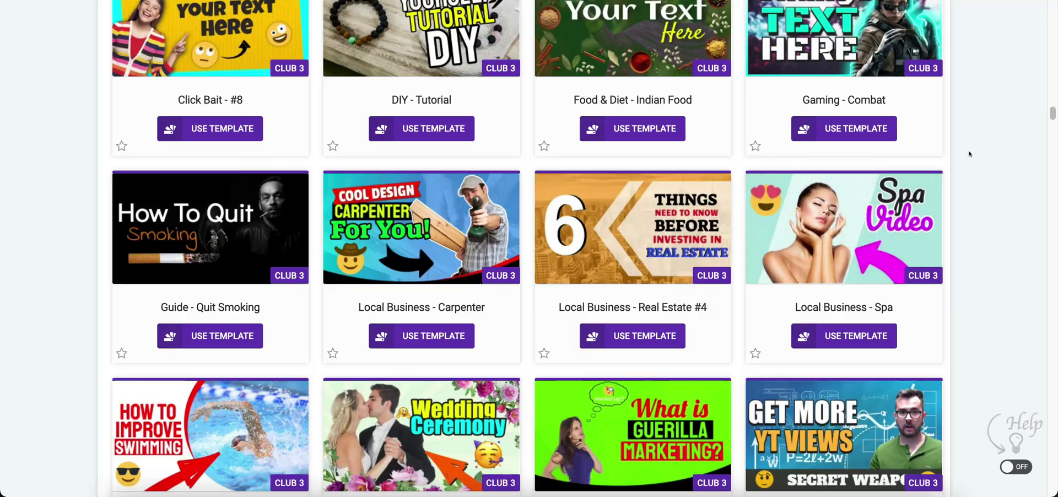
pyautogui.moveTo(1052, 115); pyautogui.dragTo(1040, 145)
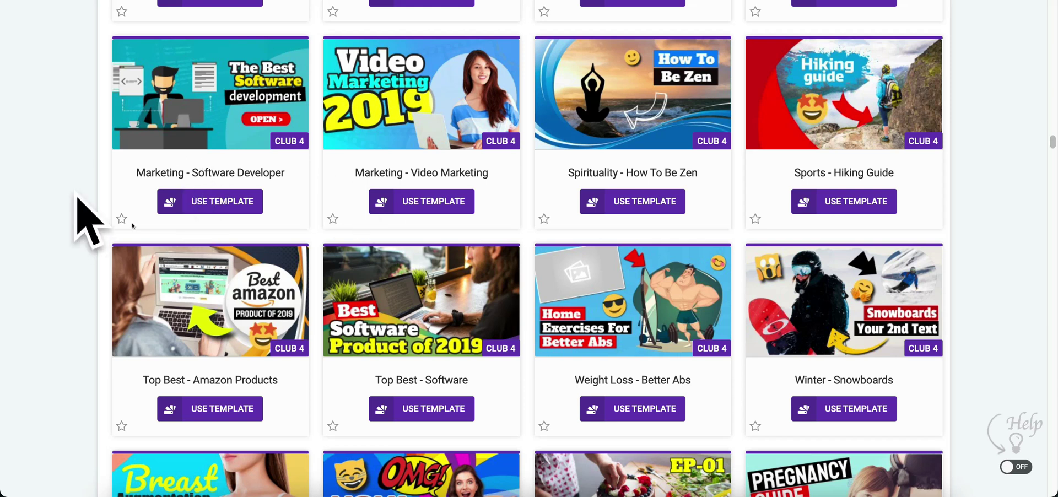
# Step: Exclude the Club templates so the gallery offers only the predefined ones
pyautogui.moveTo(1050, 142); pyautogui.dragTo(1052, 6)
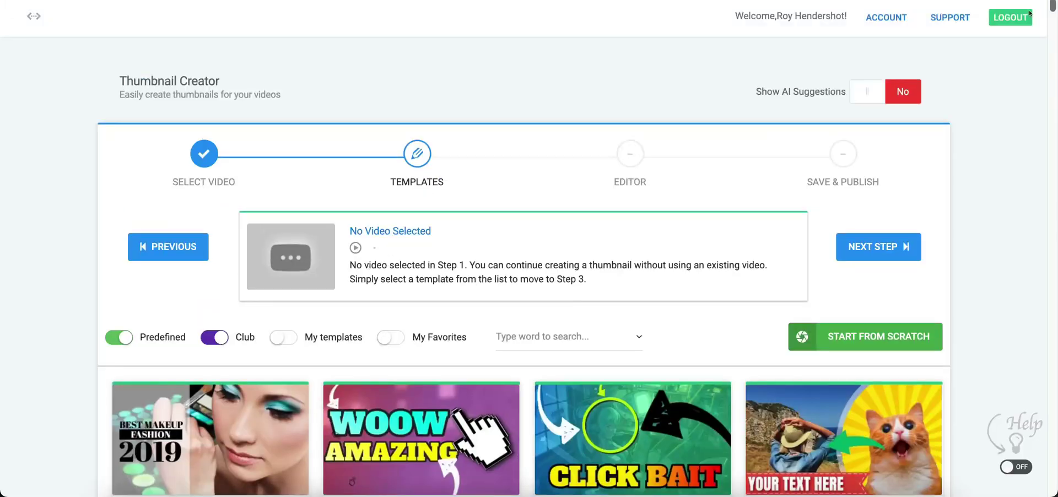
pyautogui.click(220, 337)
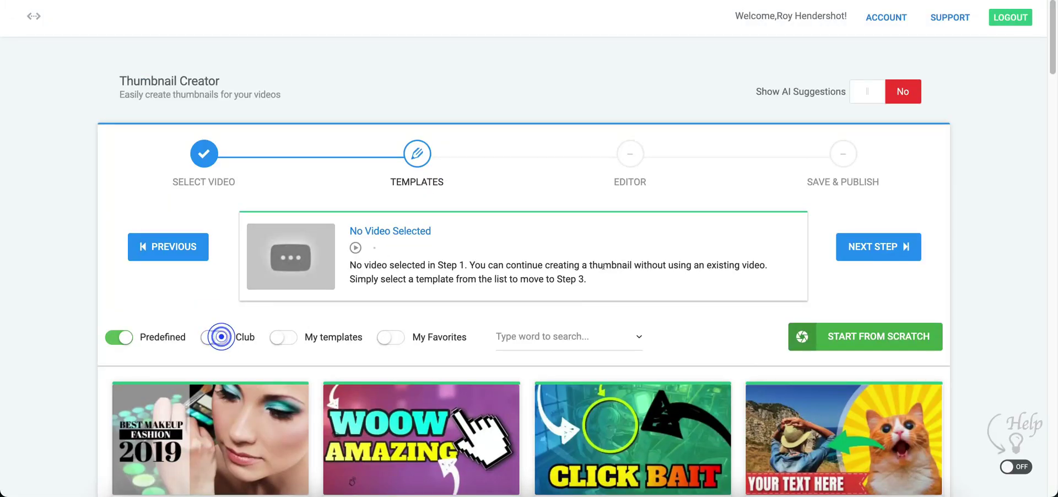
# Step: Look through the whole set of predefined templates, comparing the designs across the different niches
pyautogui.scroll(-2, 478, 233)
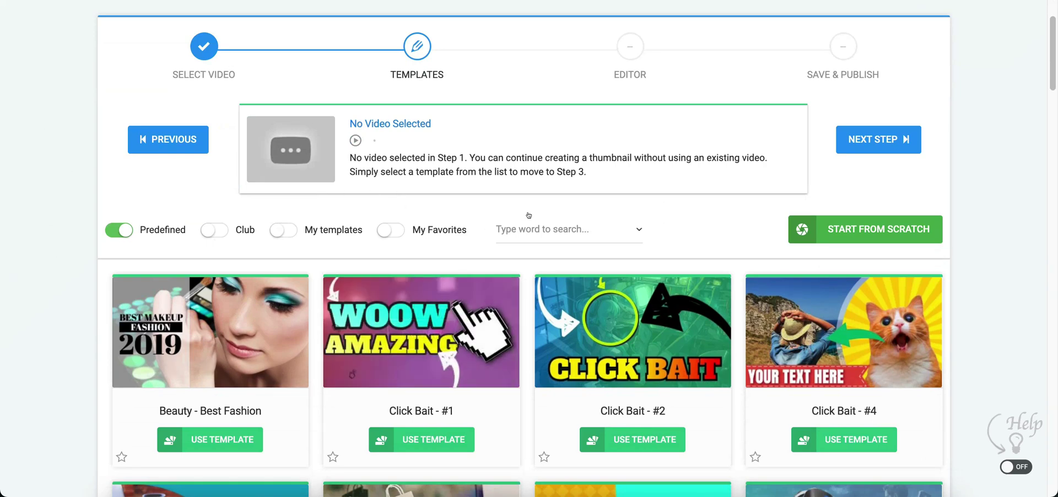
pyautogui.scroll(-1, 543, 214)
pyautogui.scroll(-5, 544, 215)
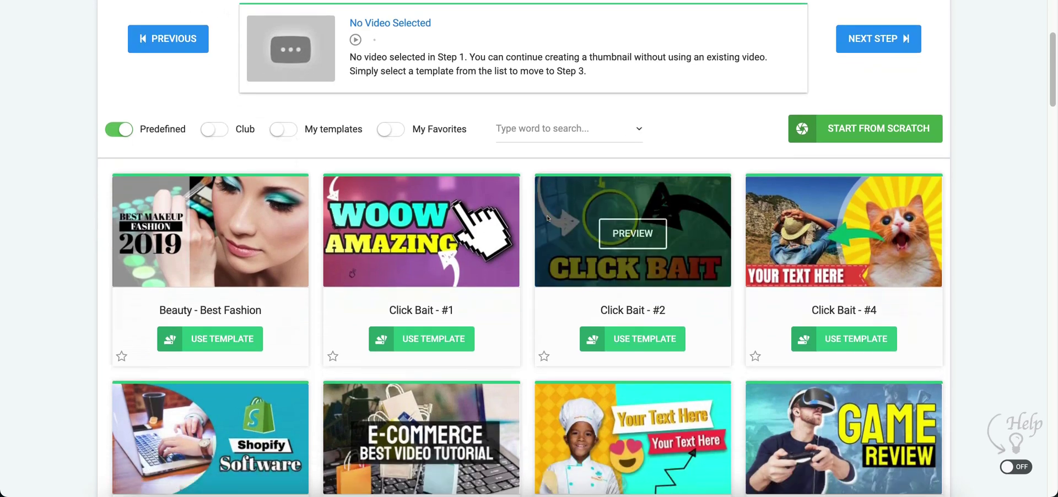
pyautogui.scroll(-4, 547, 218)
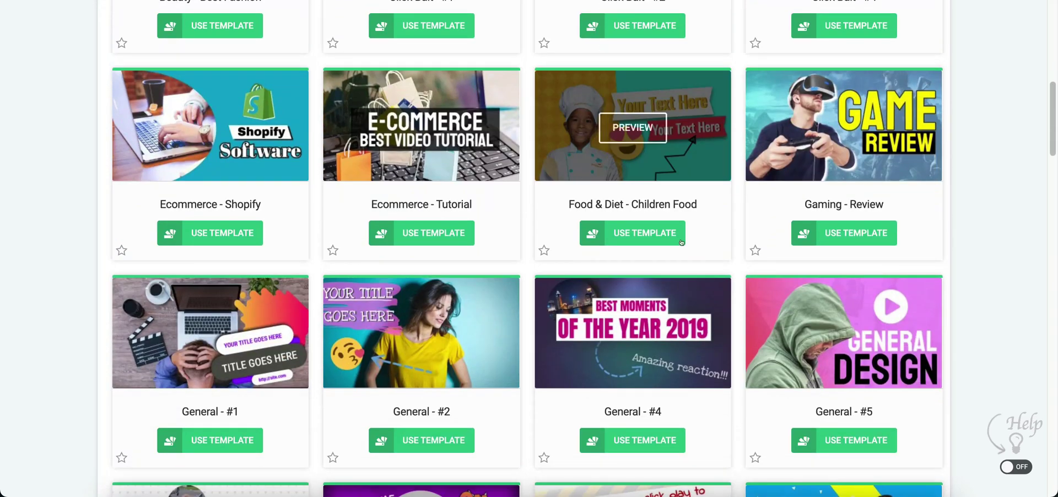
pyautogui.scroll(2, 479, 231)
pyautogui.scroll(1, 479, 233)
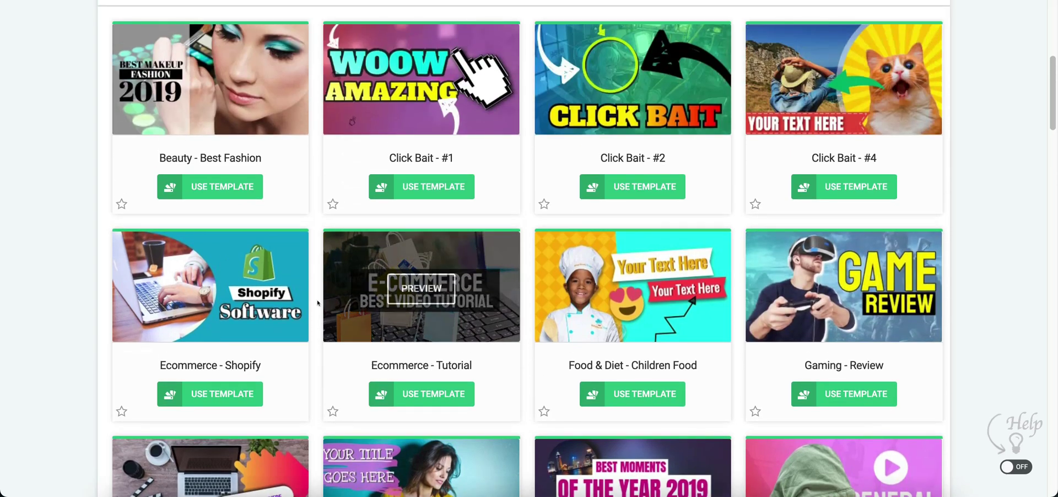
pyautogui.scroll(1, 573, 282)
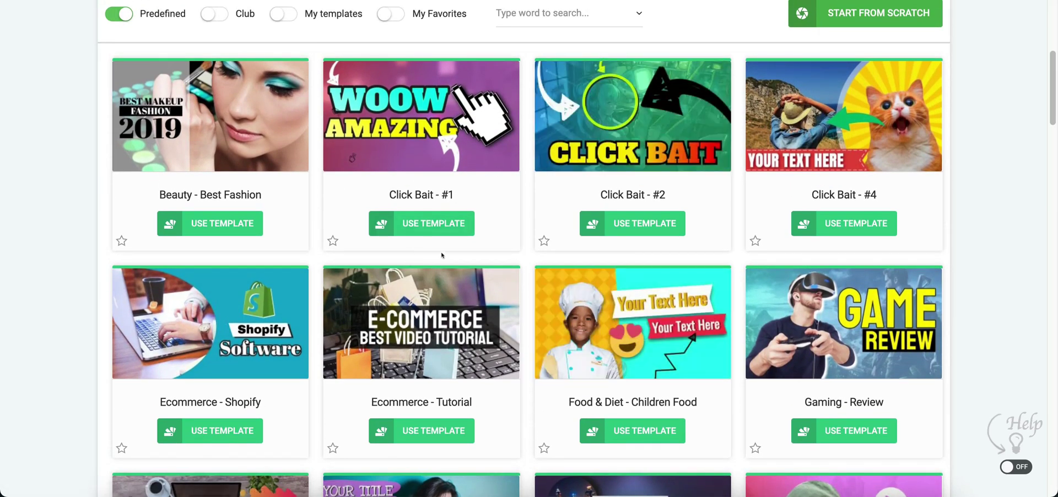
pyautogui.scroll(-6, 332, 246)
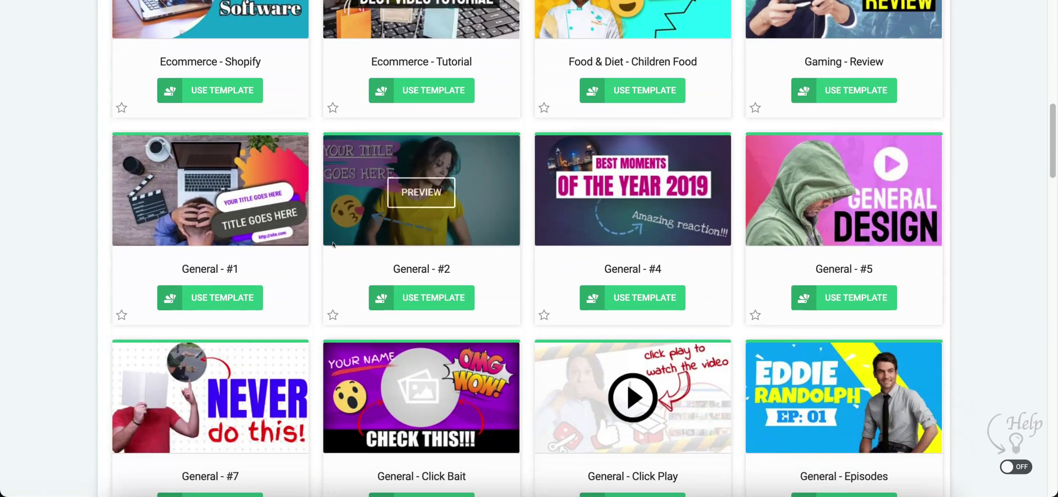
pyautogui.moveTo(259, 235)
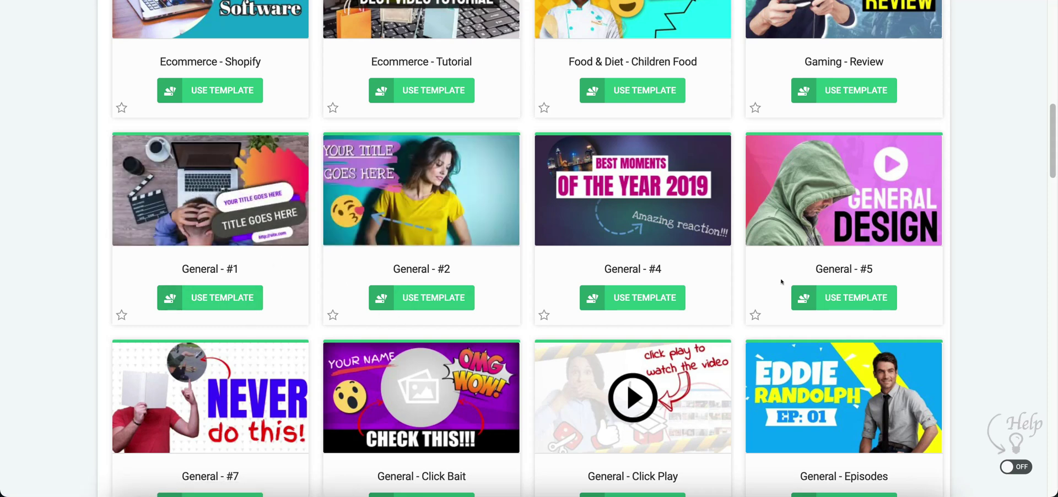
pyautogui.scroll(-5, 854, 270)
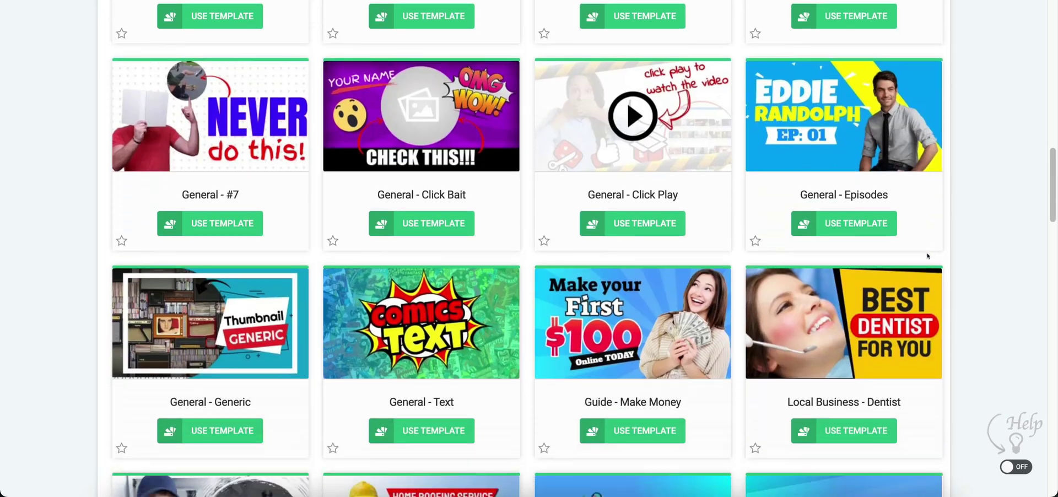
pyautogui.scroll(-10, 927, 256)
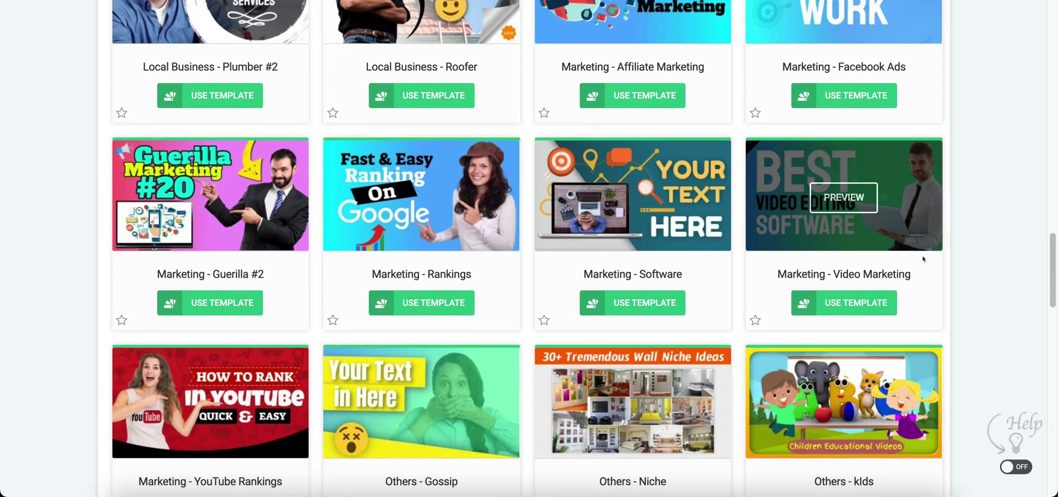
pyautogui.moveTo(403, 213)
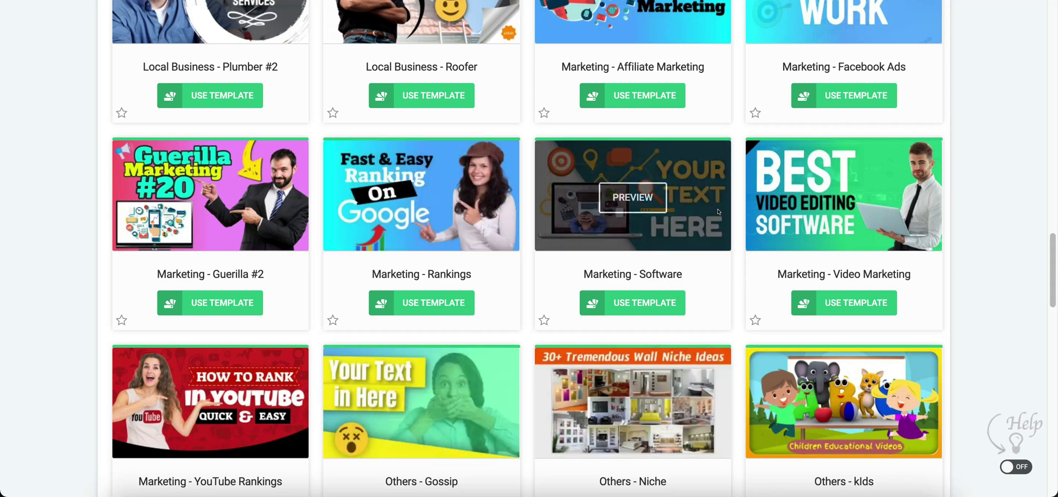
pyautogui.moveTo(673, 229)
pyautogui.scroll(-5, 589, 215)
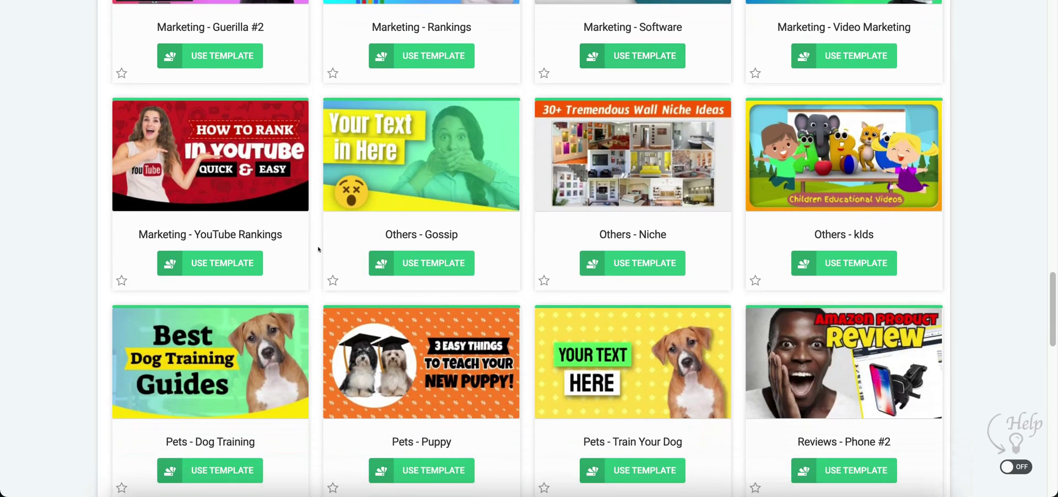
pyautogui.moveTo(197, 177)
pyautogui.moveTo(839, 179)
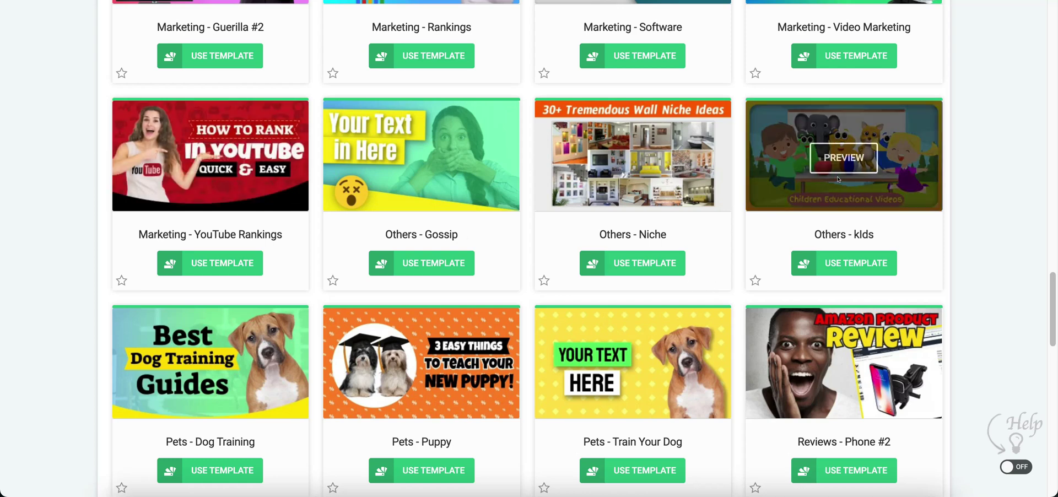
pyautogui.scroll(-2, 881, 248)
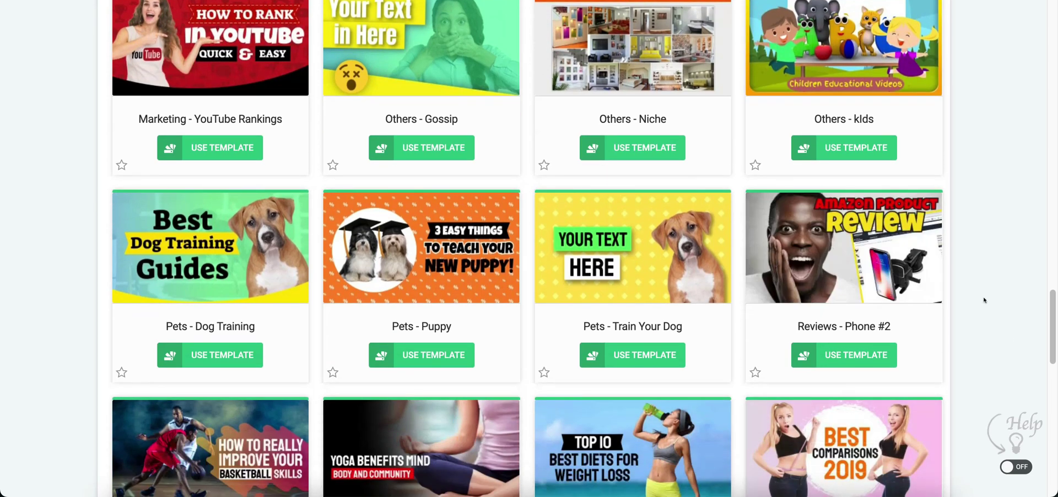
pyautogui.moveTo(913, 285)
pyautogui.scroll(-3, 949, 327)
pyautogui.scroll(-15, 949, 326)
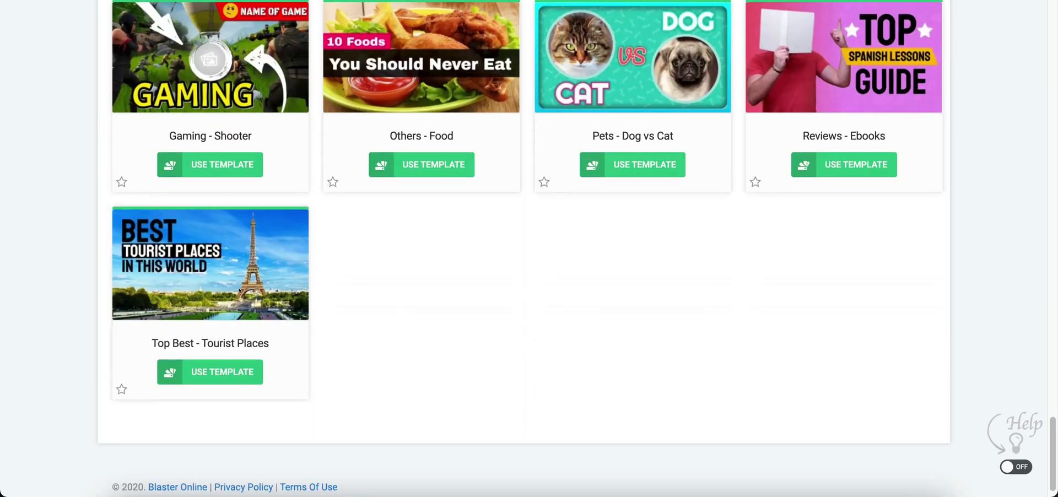
# Step: Open the predefined template "Reviews - Phone #2" in the thumbnail editor
pyautogui.scroll(13, 643, 199)
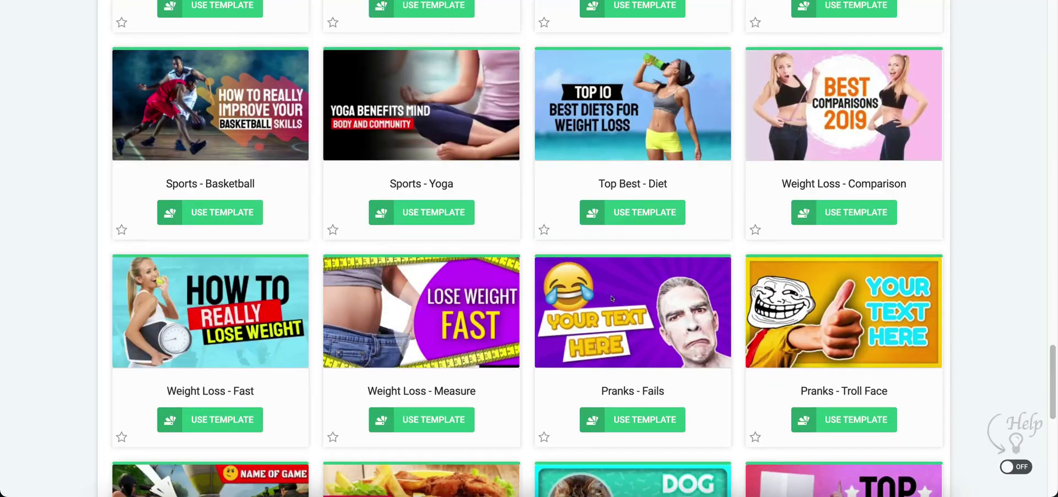
pyautogui.scroll(3, 620, 291)
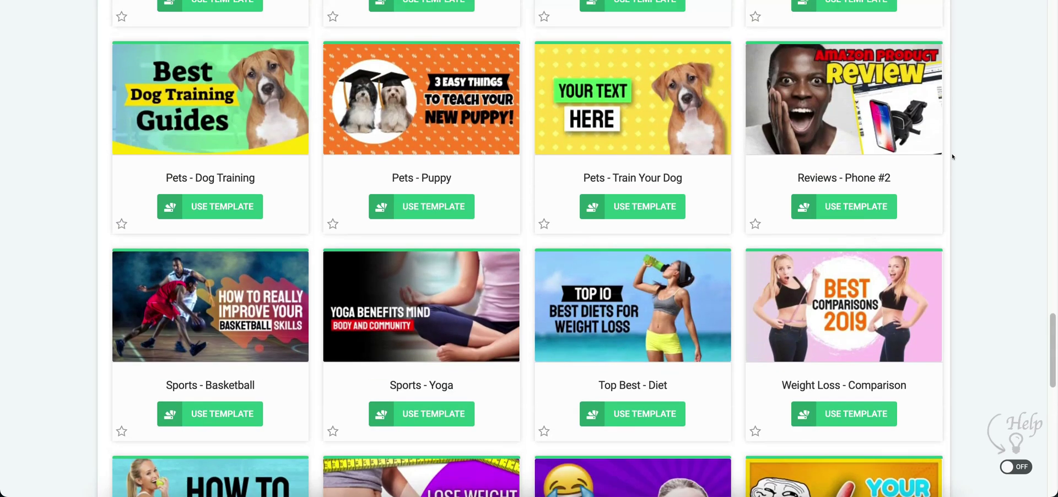
pyautogui.click(850, 207)
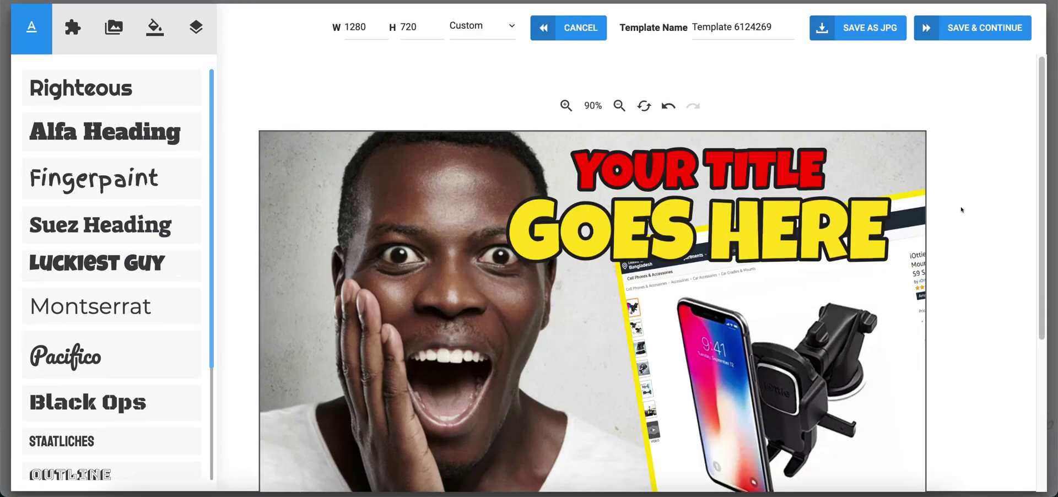
pyautogui.scroll(-1, 963, 213)
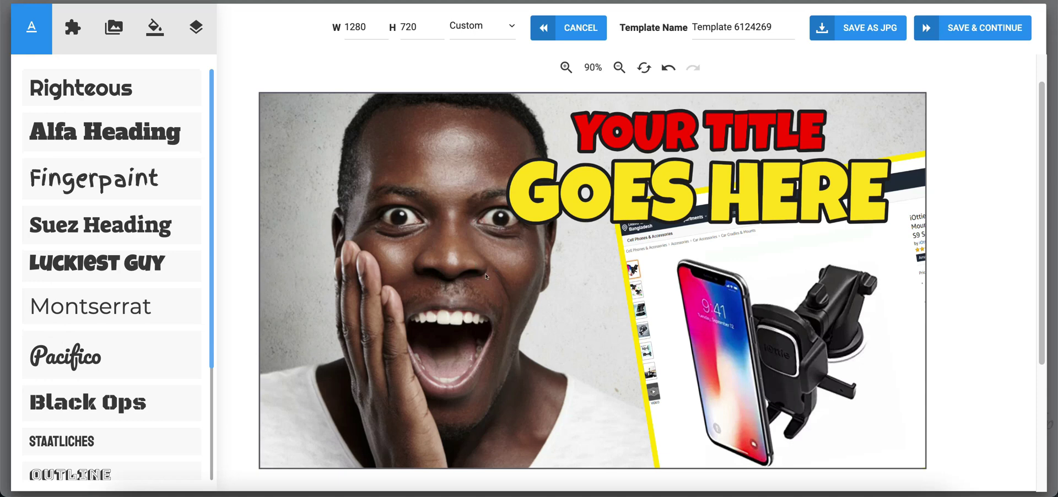
# Step: List the template's layers and select the image layer showing the phone and car mount
pyautogui.click(193, 30)
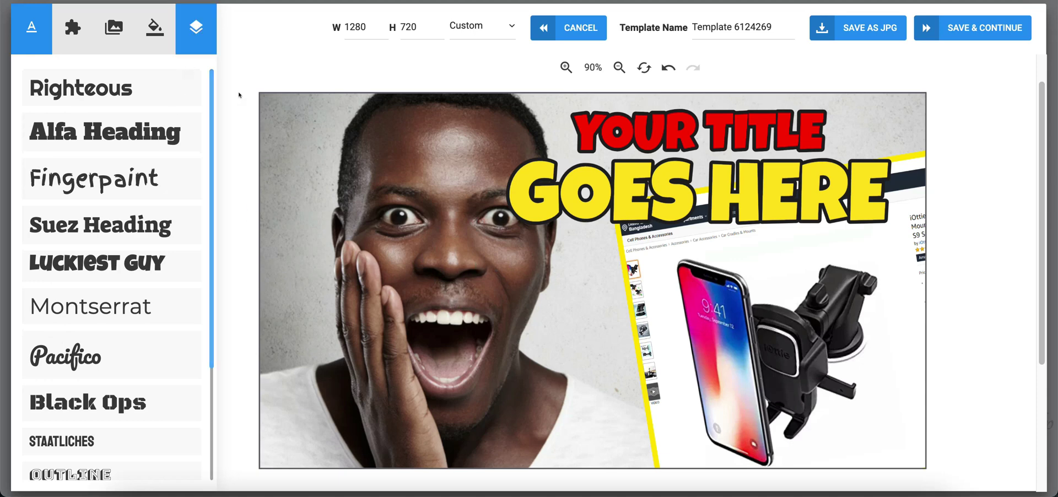
pyautogui.click(195, 25)
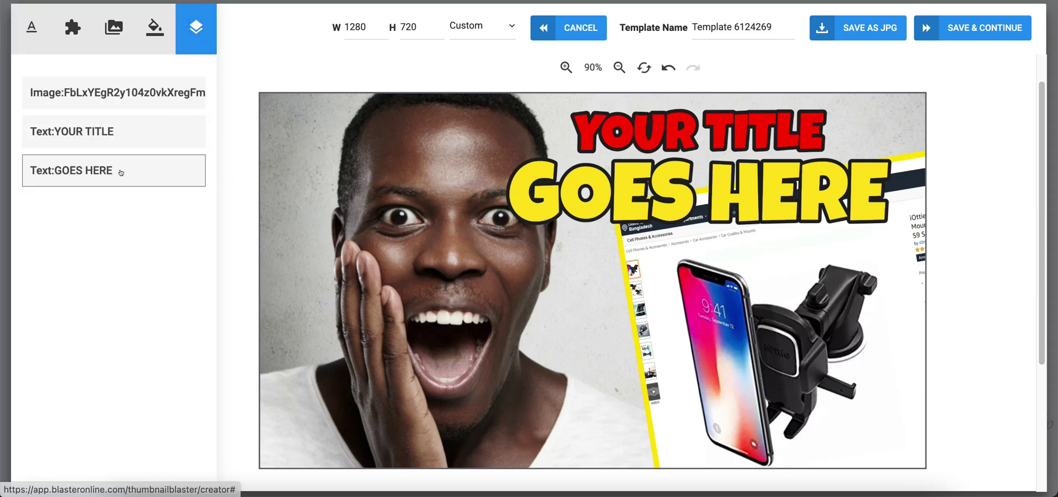
pyautogui.click(120, 103)
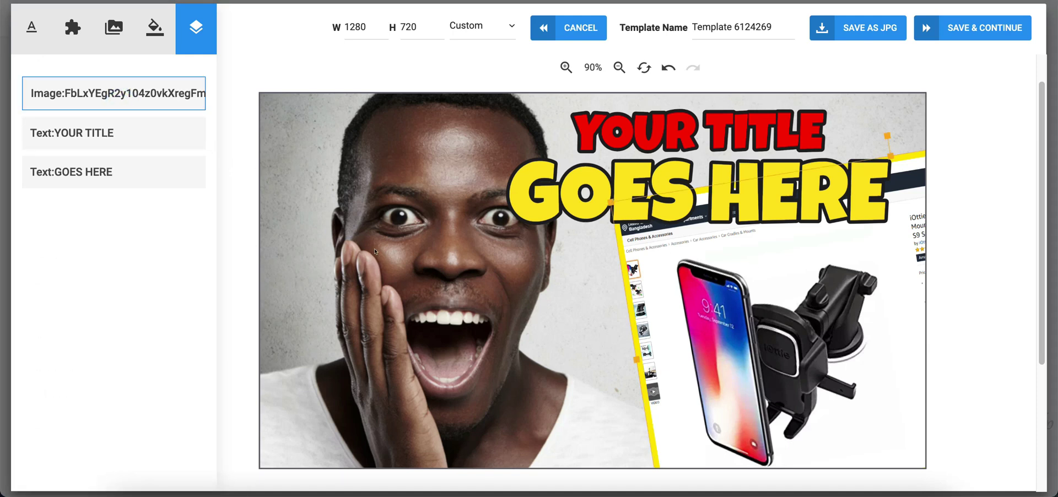
# Step: Select the "YOUR TITLE" text layer, the "GOES HERE" text layer and the background photo one after another to inspect them
pyautogui.click(130, 135)
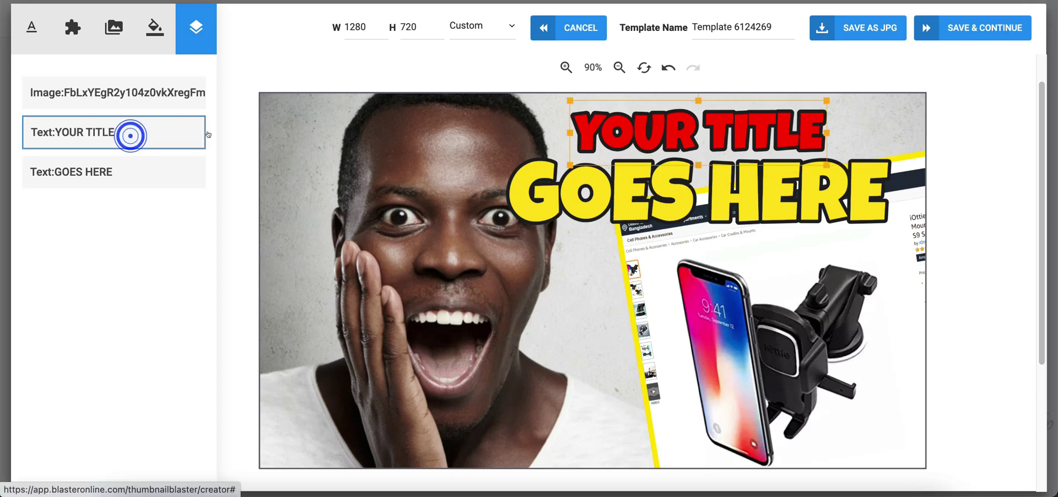
pyautogui.click(152, 170)
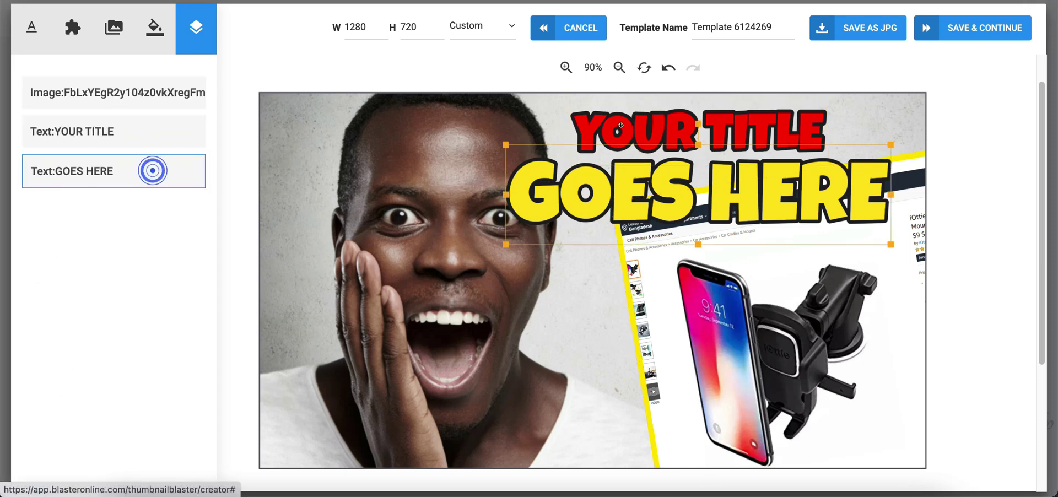
pyautogui.click(425, 253)
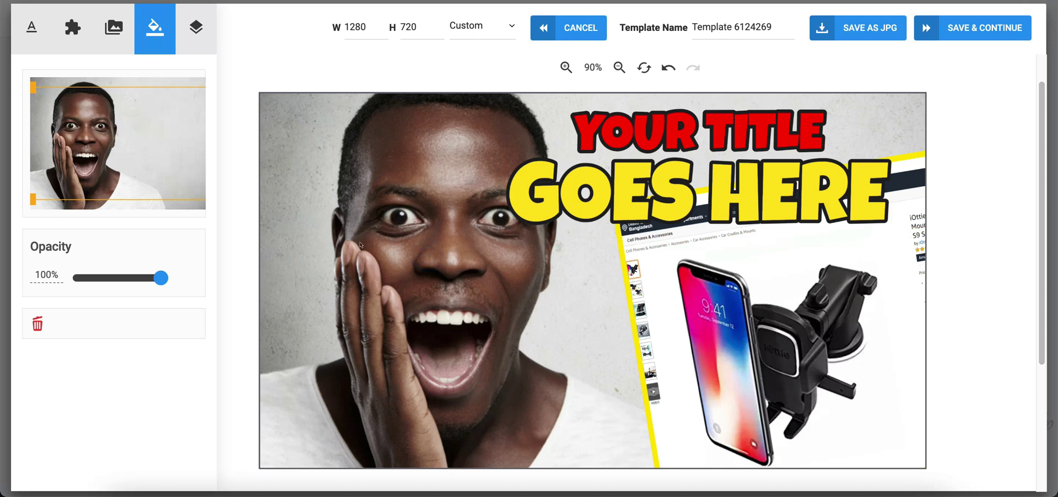
# Step: Keep the background photo's opacity at 100% and shift its crop area slightly upward so the man's face sits lower
pyautogui.click(414, 217)
pyautogui.moveTo(160, 278); pyautogui.dragTo(182, 271)
pyautogui.click(347, 218)
pyautogui.moveTo(124, 144); pyautogui.dragTo(115, 139)
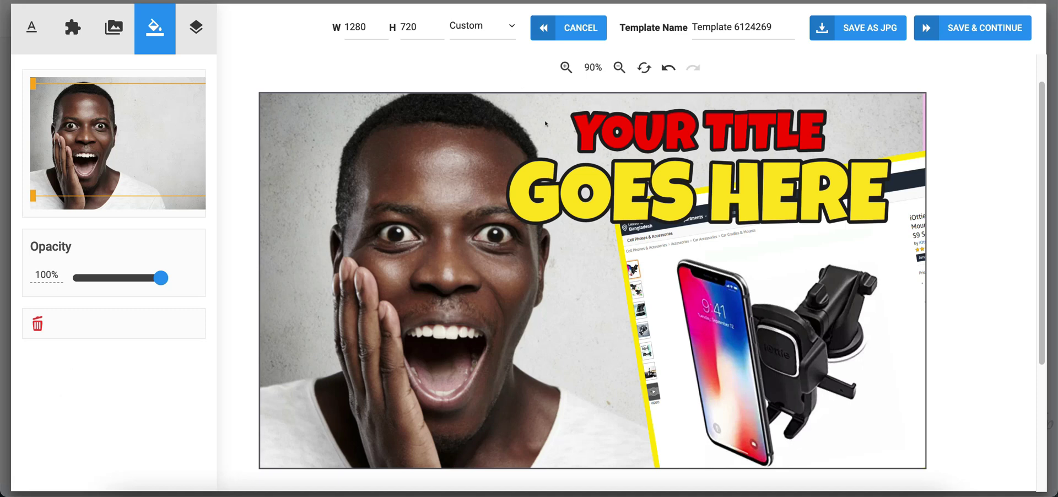
# Step: Open Amazon in a new incognito window and go to the Philips Hue White and Color Ambiance 3-pack bulb's product page
pyautogui.press('super+shift+n')
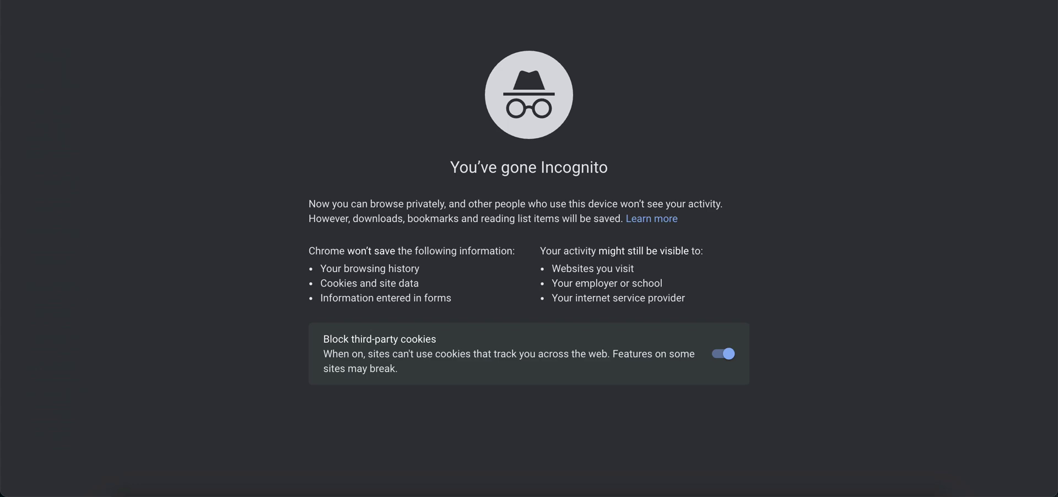
pyautogui.write('ama')
pyautogui.press('Return')
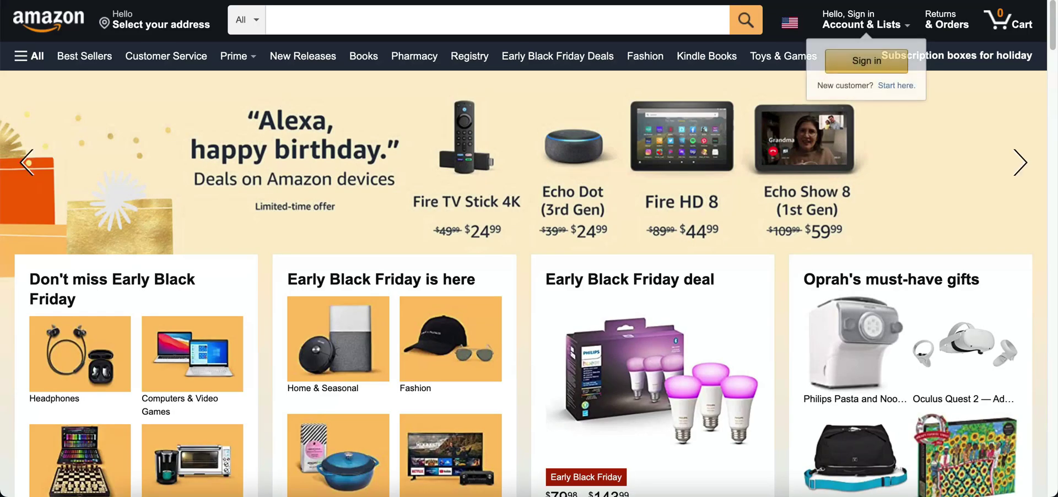
pyautogui.scroll(-3, 632, 262)
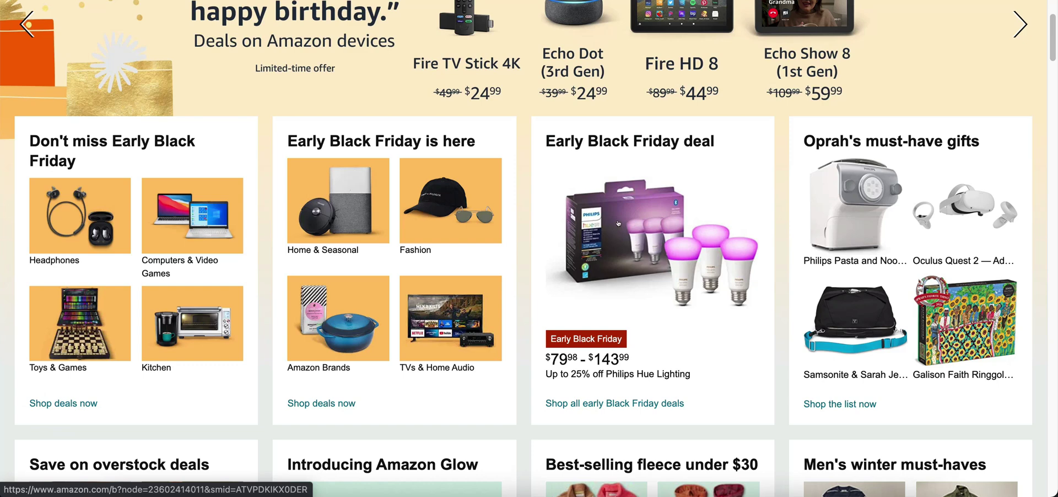
pyautogui.click(617, 223)
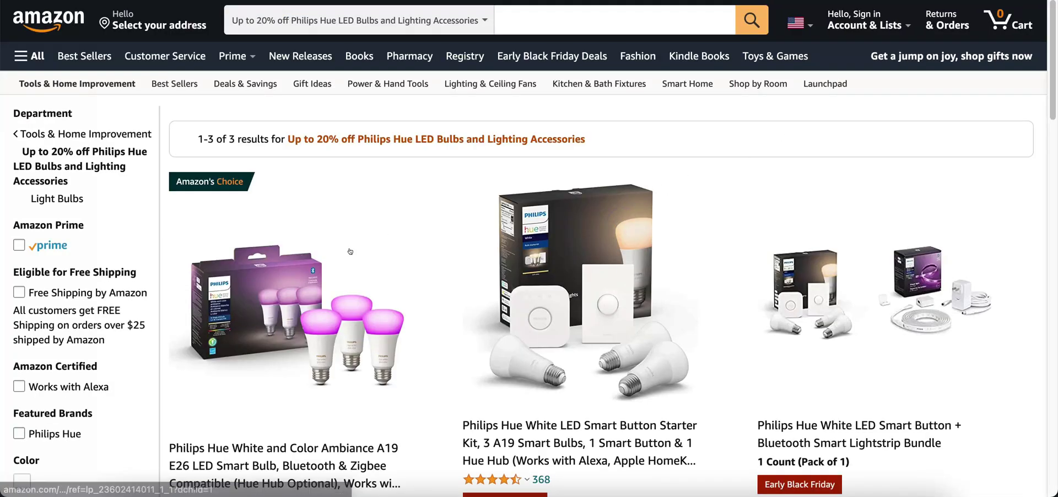
pyautogui.scroll(-1, 244, 254)
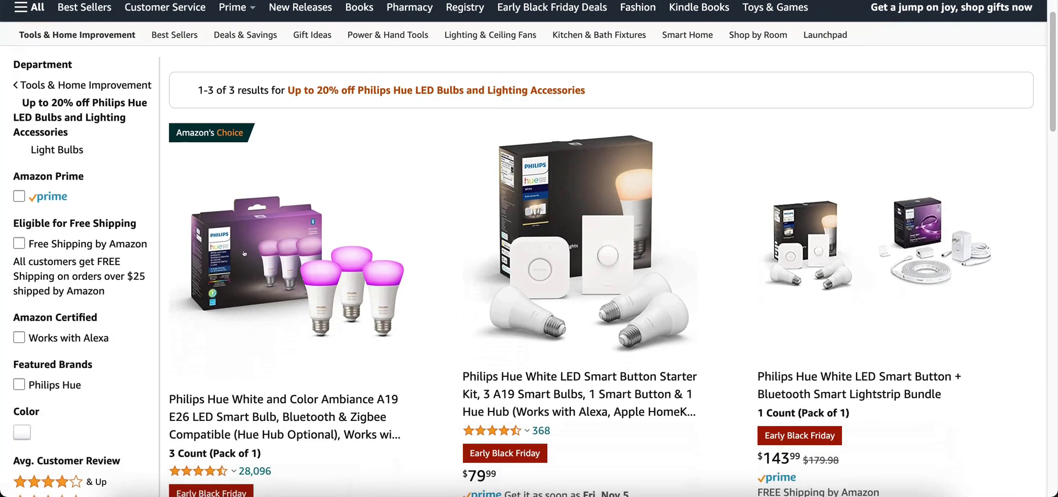
pyautogui.click(244, 253)
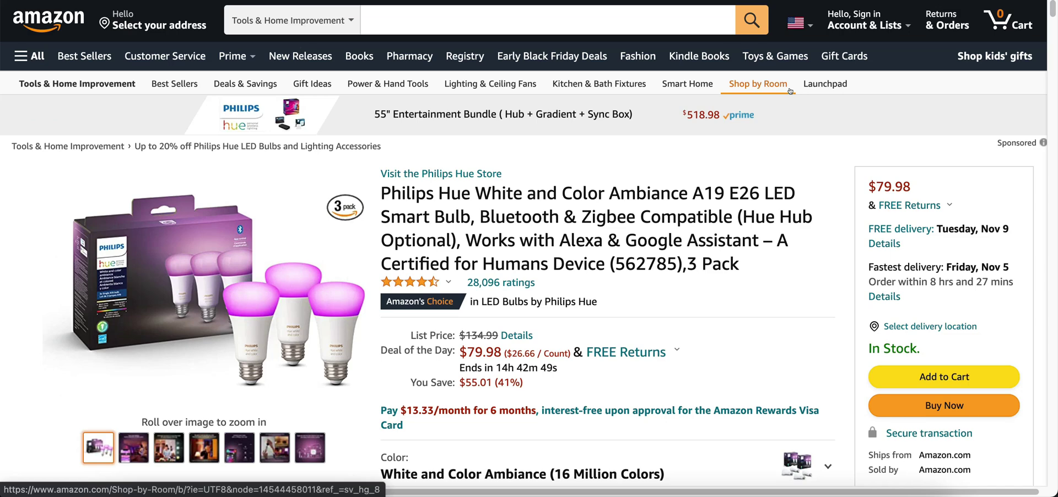
# Step: Capture a screenshot of the product page from its left edge up to the price and delivery box
pyautogui.press('super+shift+5')
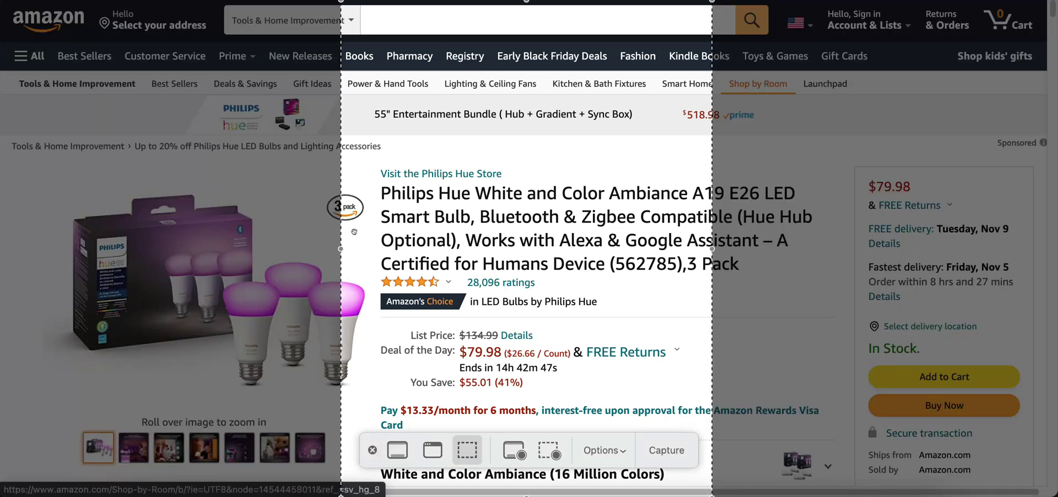
pyautogui.moveTo(342, 245); pyautogui.dragTo(0, 270)
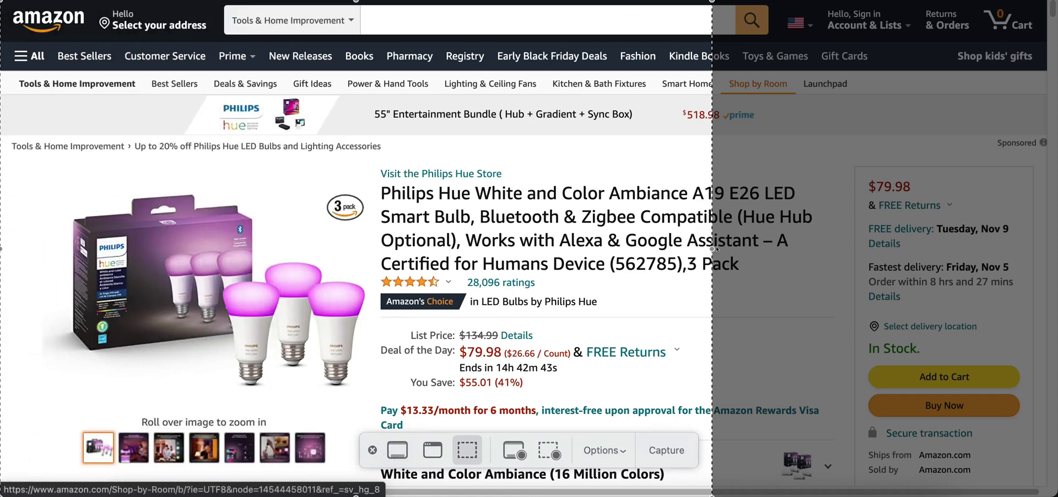
pyautogui.moveTo(714, 250); pyautogui.dragTo(850, 249)
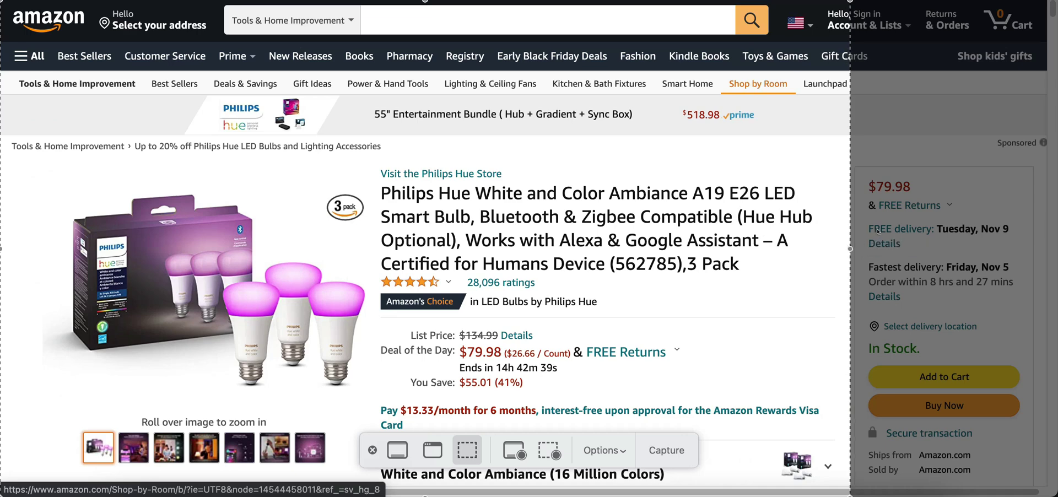
pyautogui.press('Return')
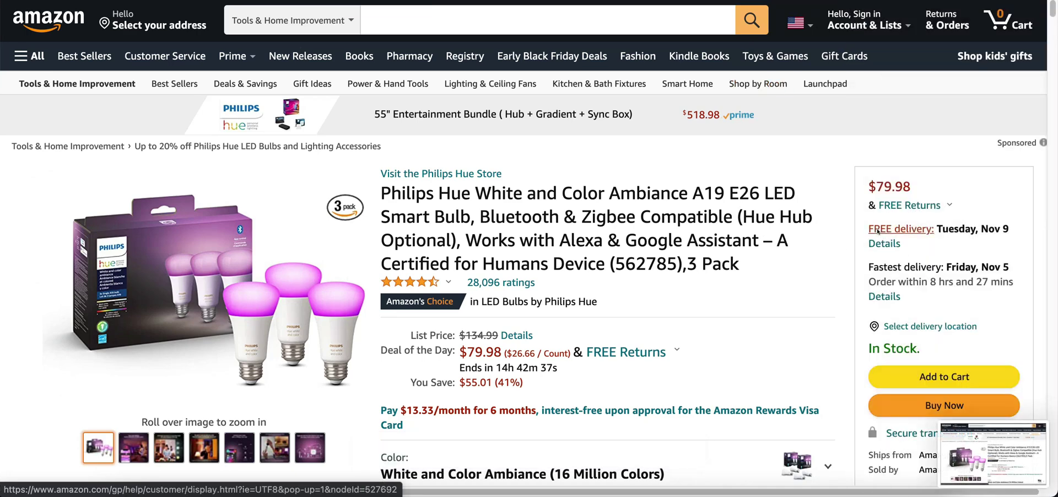
pyautogui.click(965, 456)
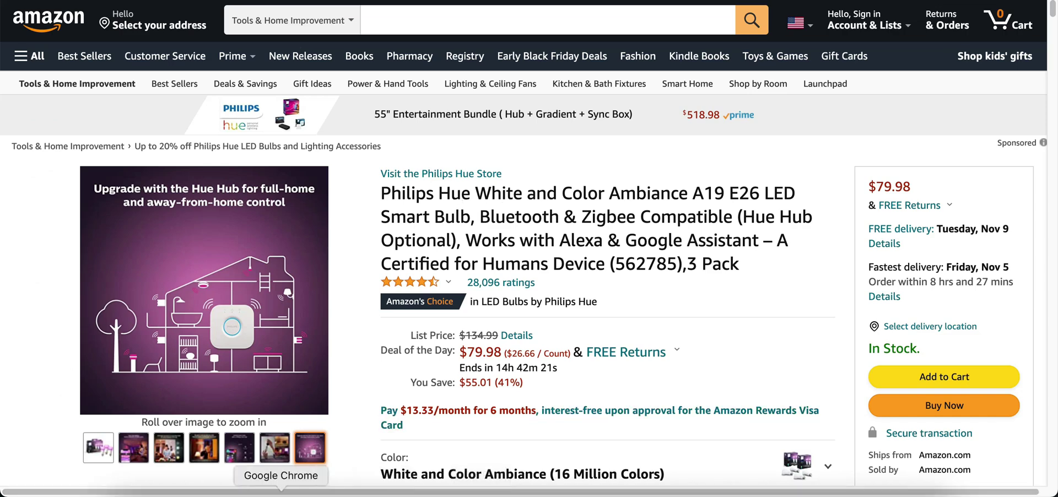
# Step: Switch back to Thumbnail Blaster and replace the "YOUR TITLE" text with "Philips smart bulb"
pyautogui.rightClick(281, 492)
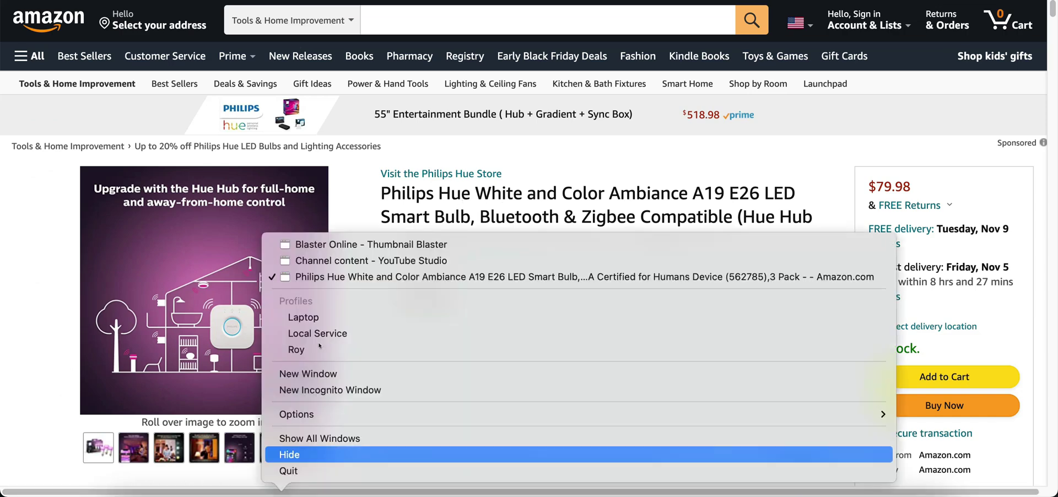
pyautogui.click(325, 245)
pyautogui.doubleClick(615, 131)
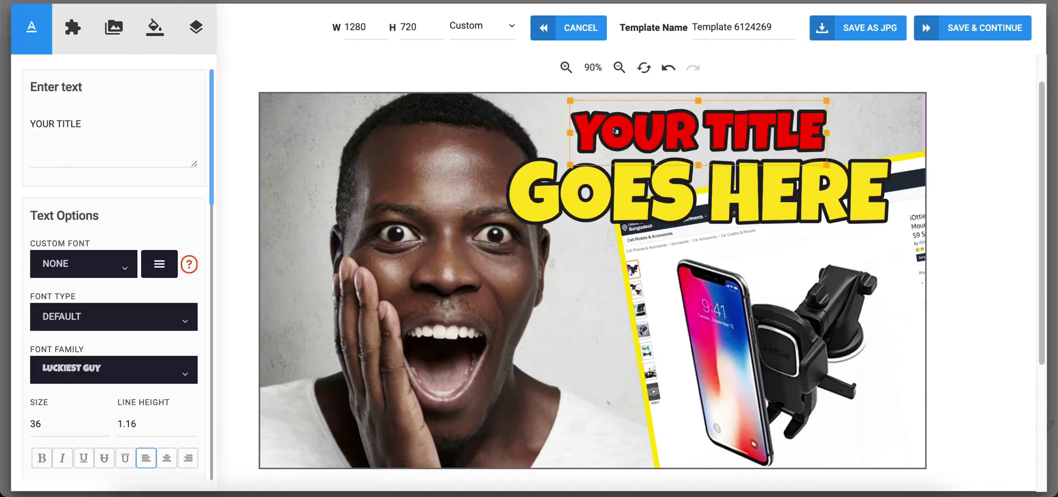
pyautogui.click(614, 131)
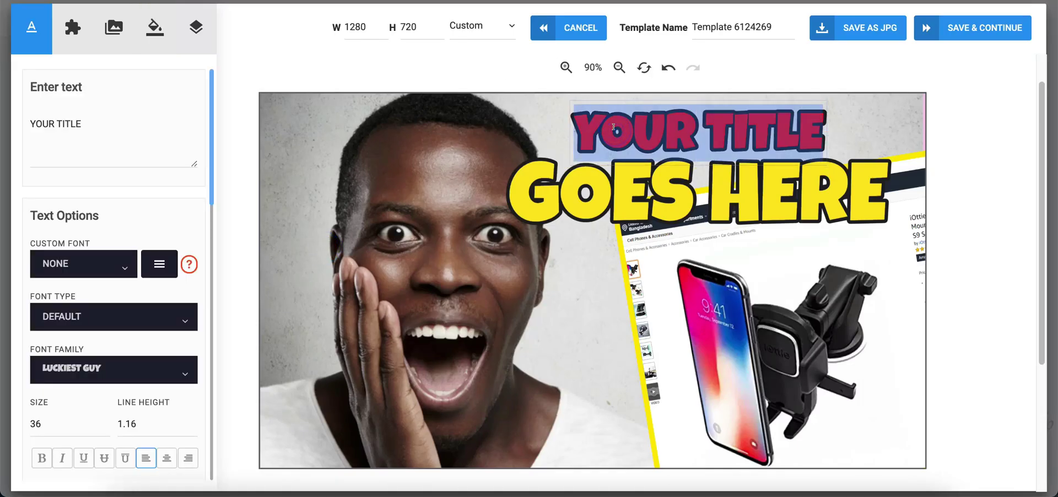
pyautogui.write('P')
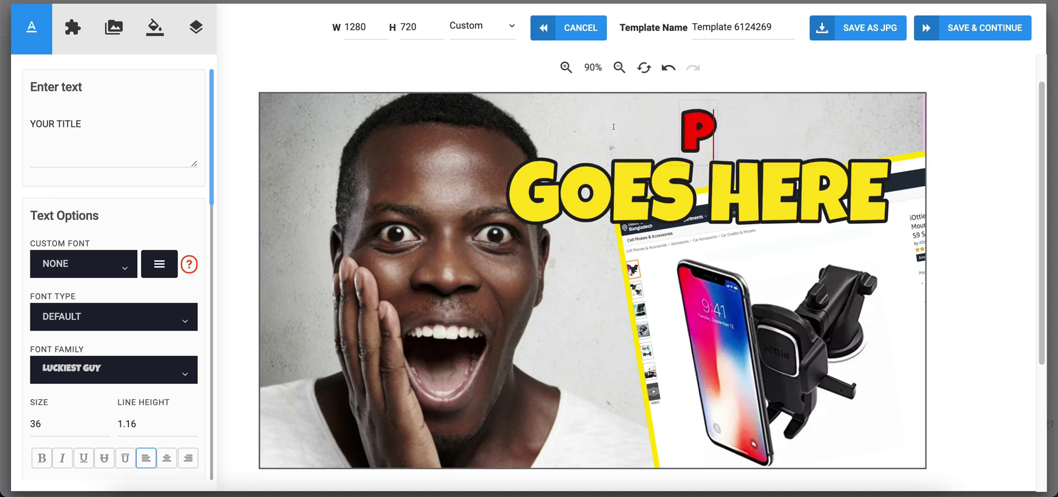
pyautogui.write('HILIPS')
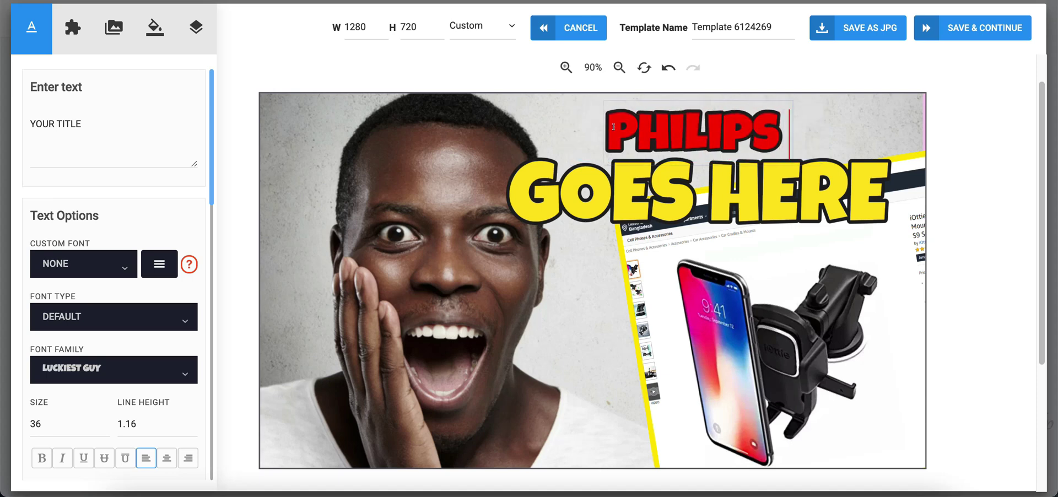
pyautogui.write(' SMART')
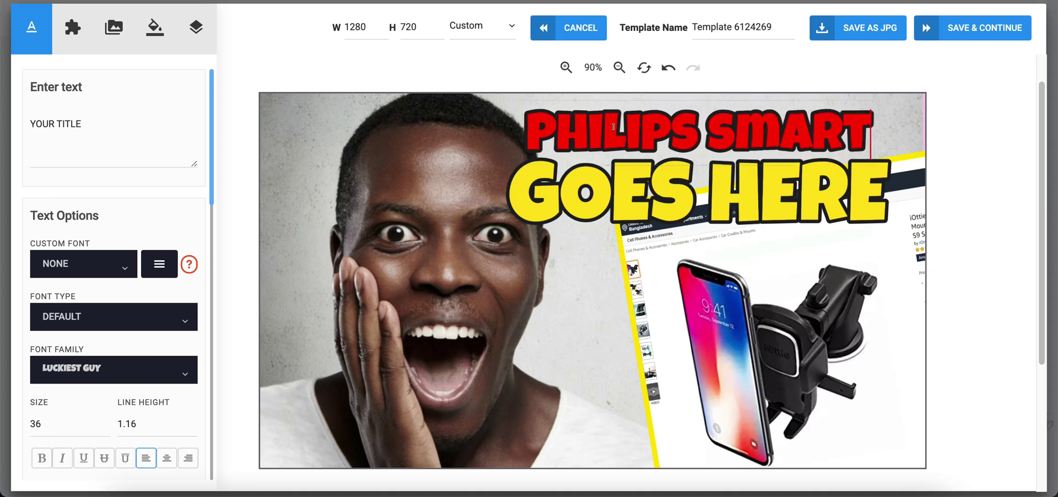
pyautogui.write(' BULB')
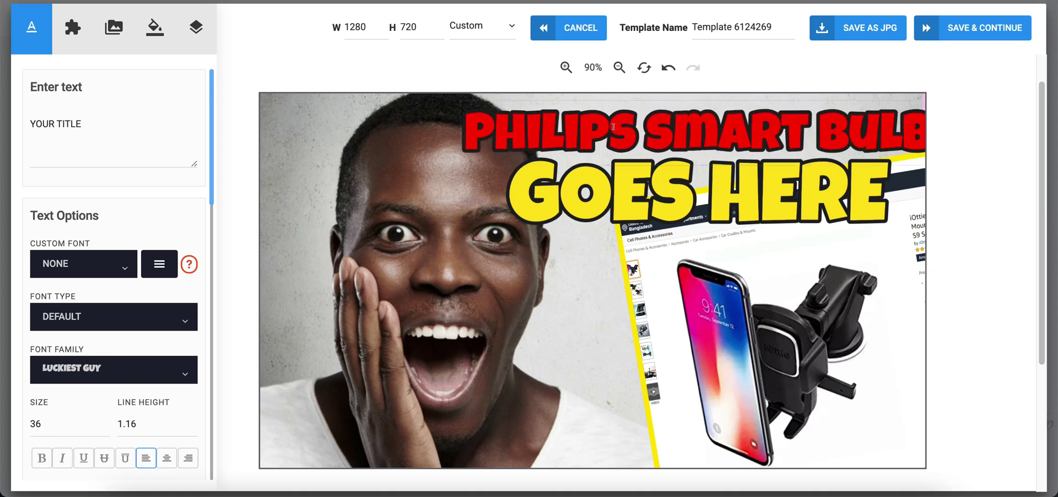
# Step: Replace the "GOES HERE" text with "Review"
pyautogui.click(693, 184)
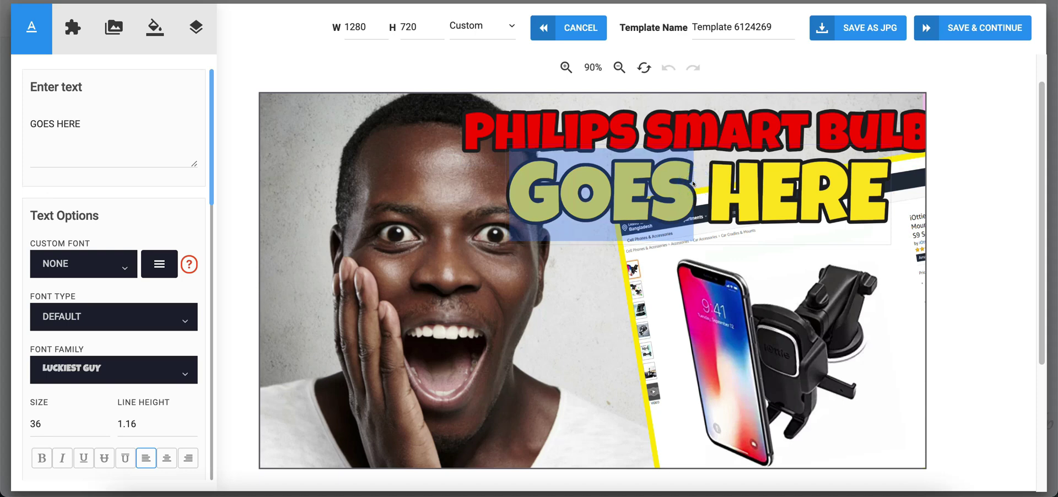
pyautogui.doubleClick(694, 183)
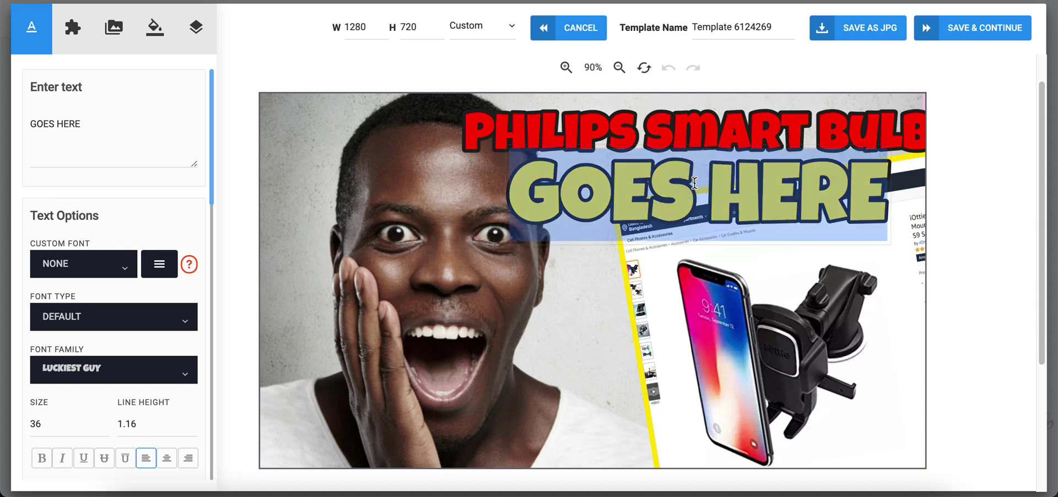
pyautogui.write('Review')
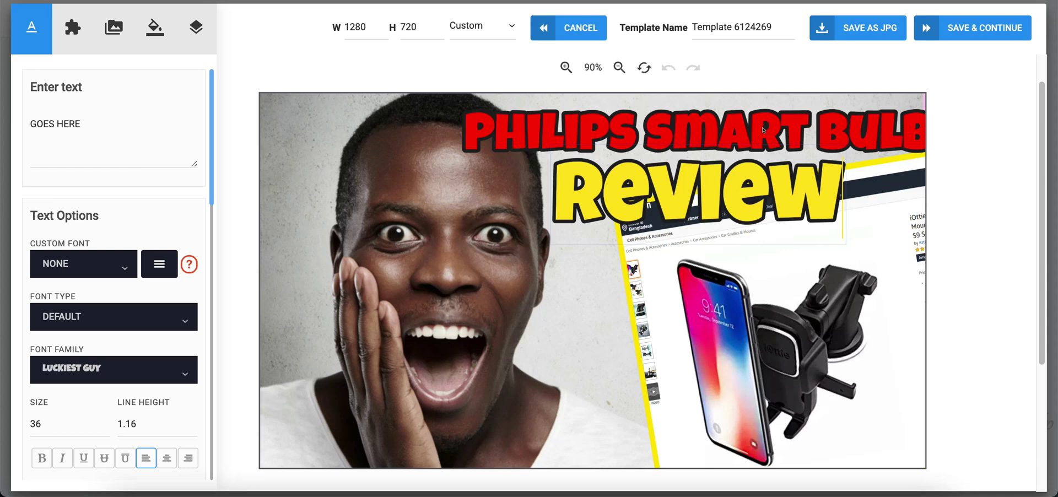
# Step: Shift the red title line left to fit inside the canvas, and shrink the phone and car mount image slightly
pyautogui.moveTo(766, 125); pyautogui.dragTo(744, 126)
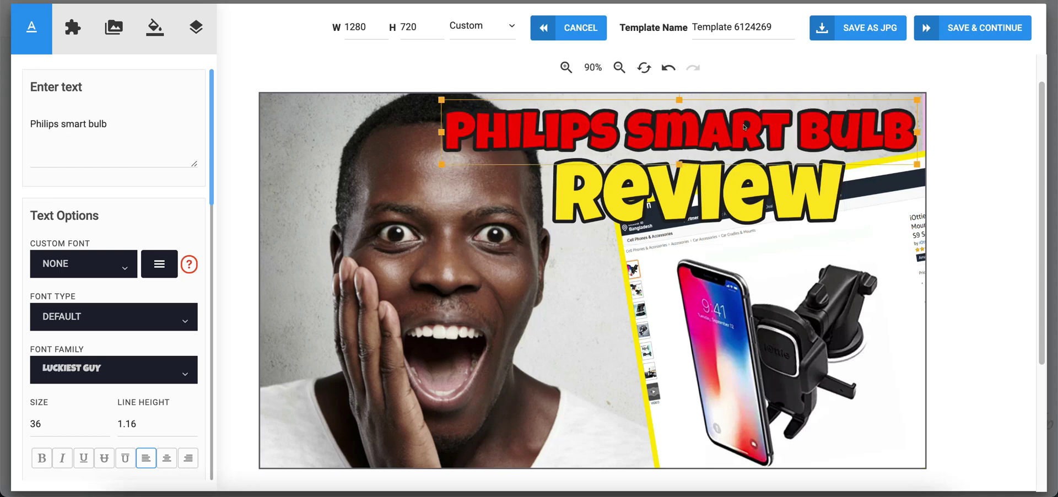
pyautogui.click(760, 267)
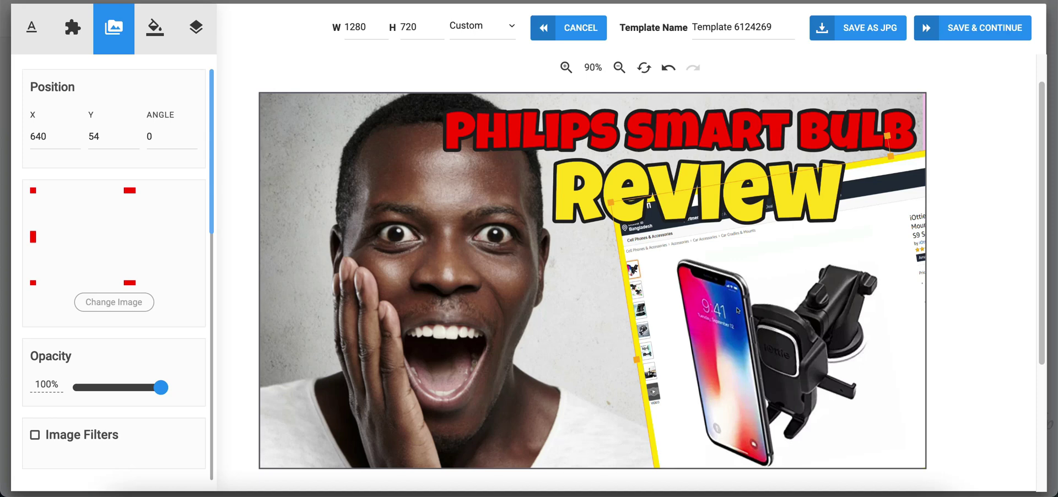
pyautogui.moveTo(606, 199); pyautogui.dragTo(612, 227)
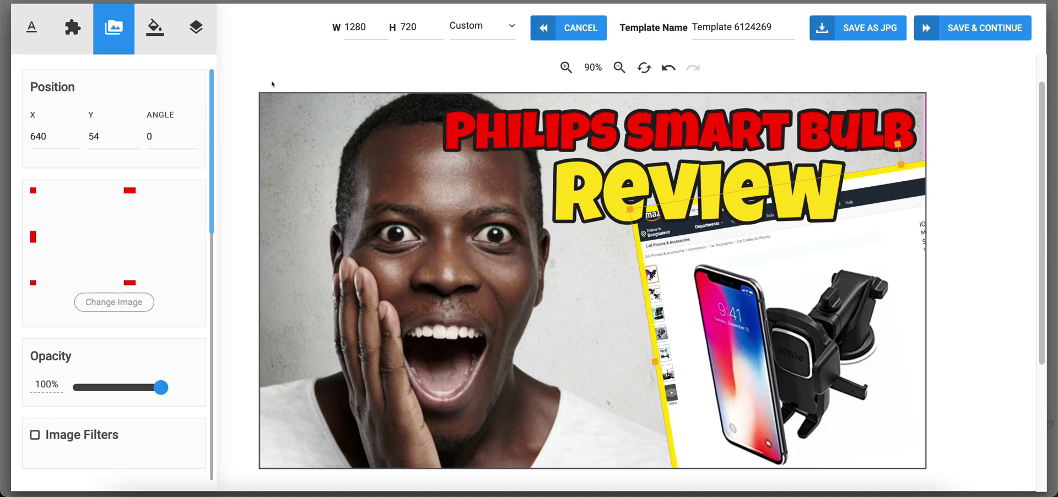
# Step: Upload the product-page screenshot taken in 2021-11 from the Downloads folder and add it to the thumbnail
pyautogui.click(78, 49)
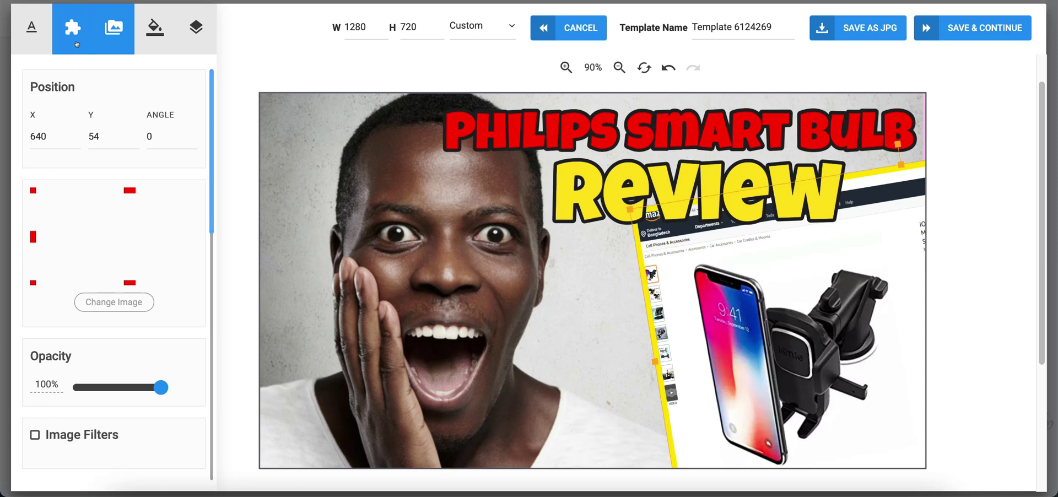
pyautogui.click(110, 37)
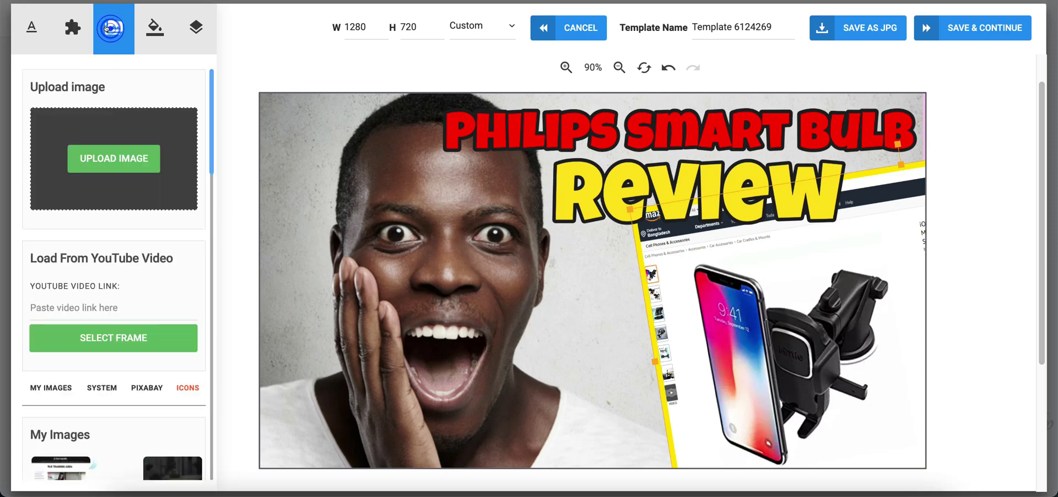
pyautogui.click(87, 150)
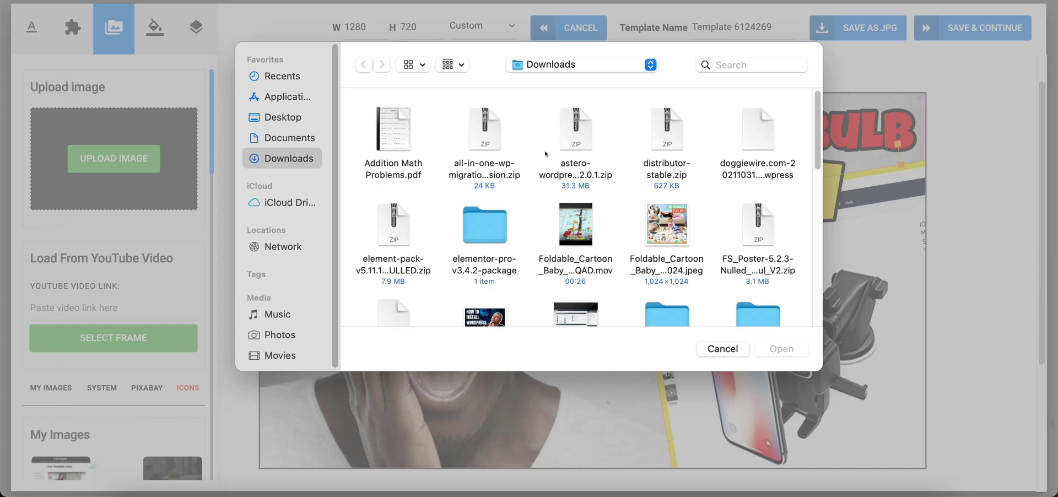
pyautogui.scroll(-5, 551, 160)
pyautogui.scroll(-4, 552, 161)
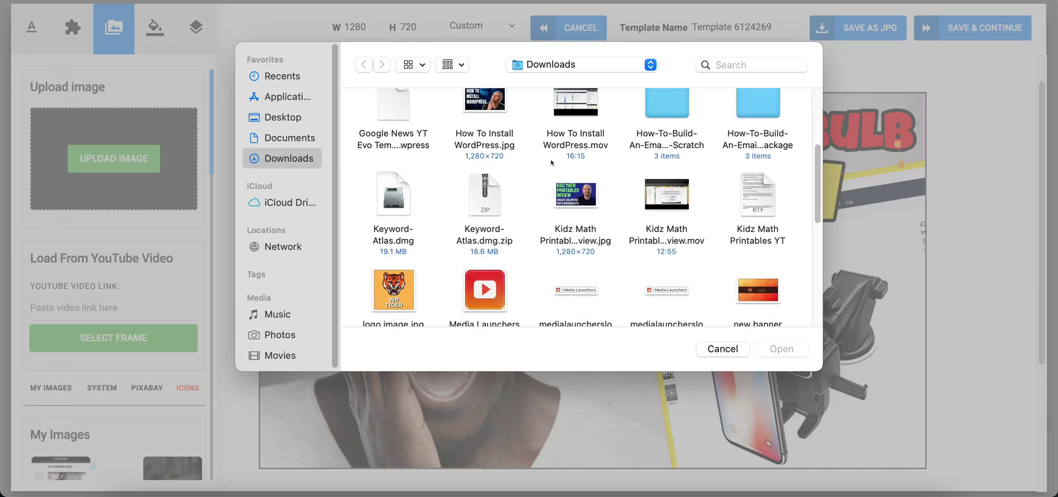
pyautogui.scroll(-10, 551, 164)
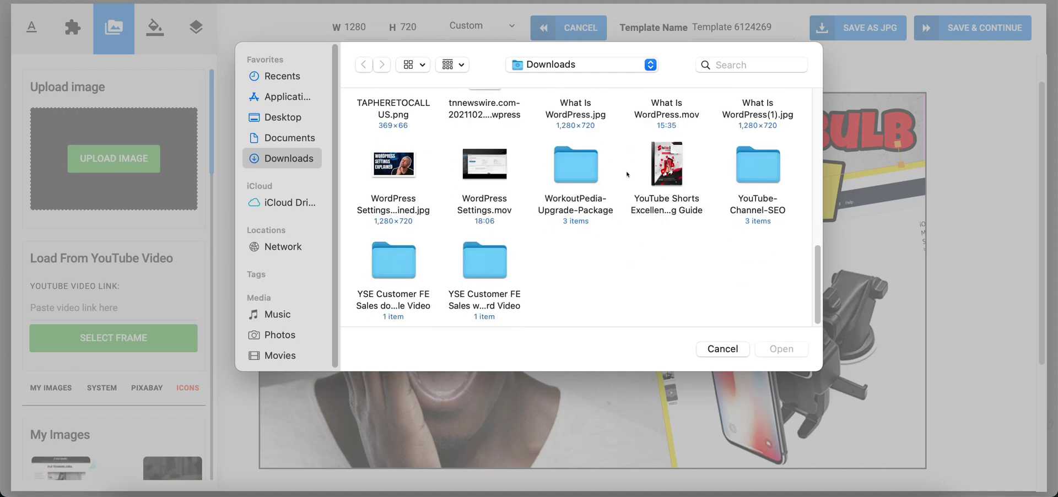
pyautogui.scroll(6, 626, 174)
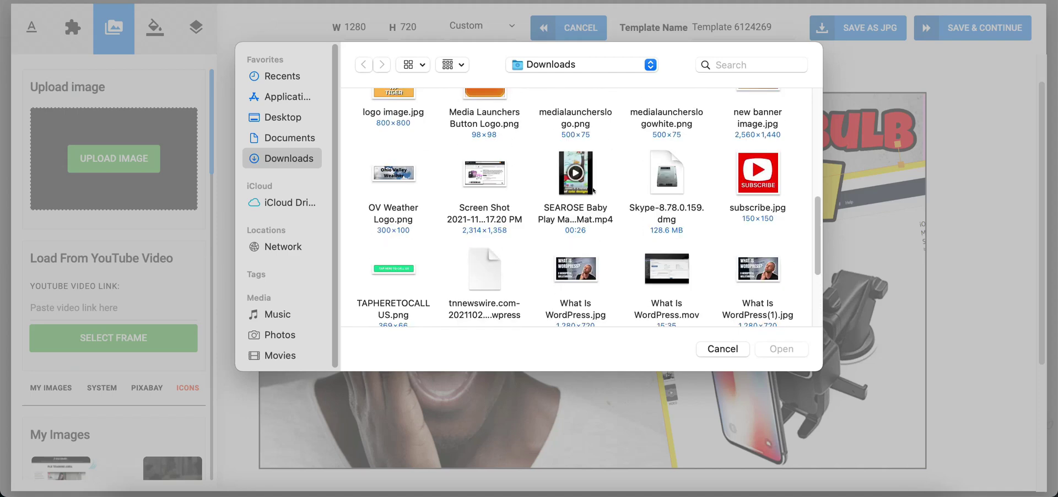
pyautogui.scroll(3, 593, 190)
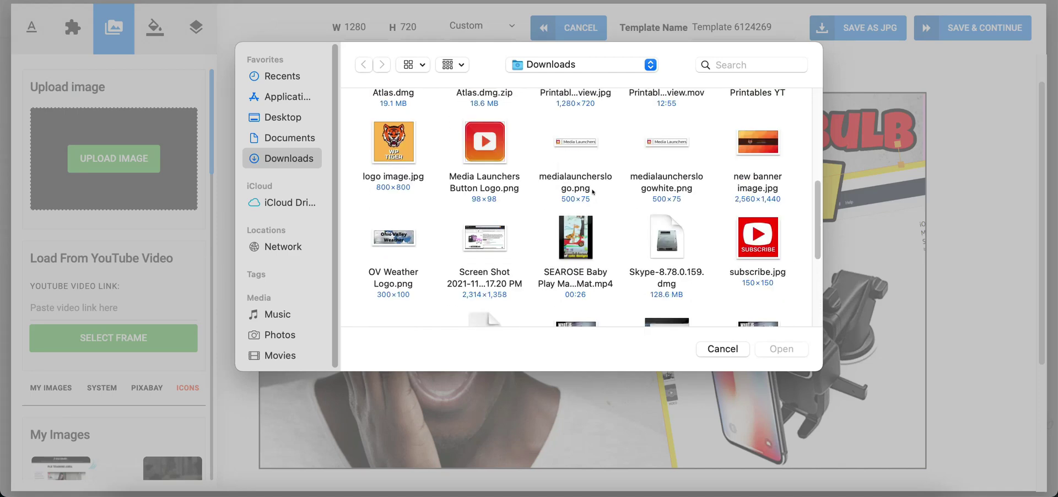
pyautogui.click(477, 243)
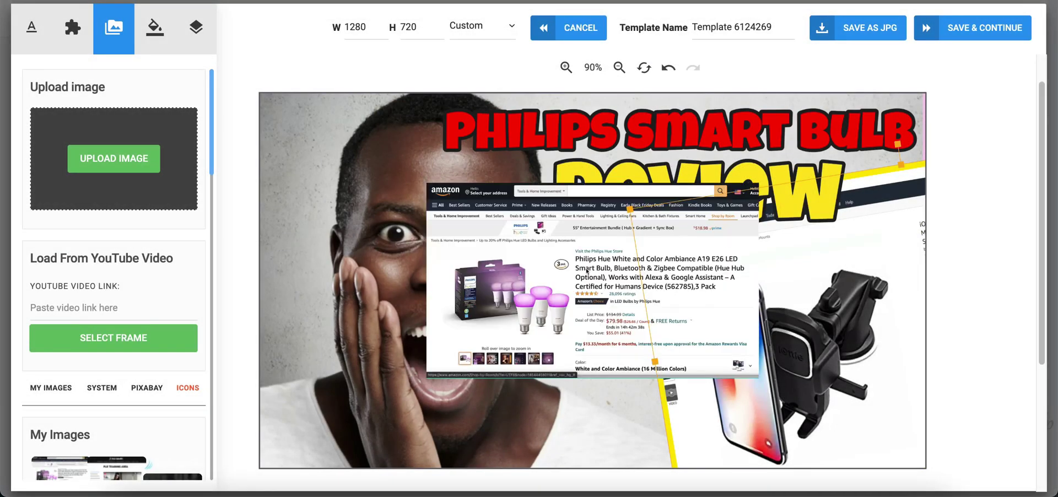
# Step: Rotate the Amazon screenshot to an angle of 350 and move it over the phone and car mount image
pyautogui.moveTo(586, 270); pyautogui.dragTo(712, 297)
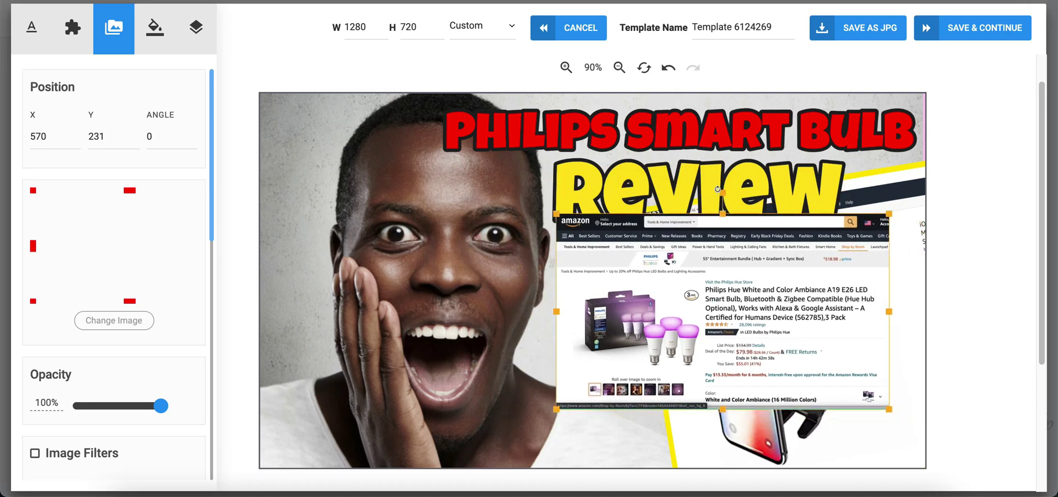
pyautogui.moveTo(717, 189)
pyautogui.mouseDown()
pyautogui.moveTo(676, 202)
pyautogui.moveTo(714, 193)
pyautogui.moveTo(701, 193)
pyautogui.mouseUp()
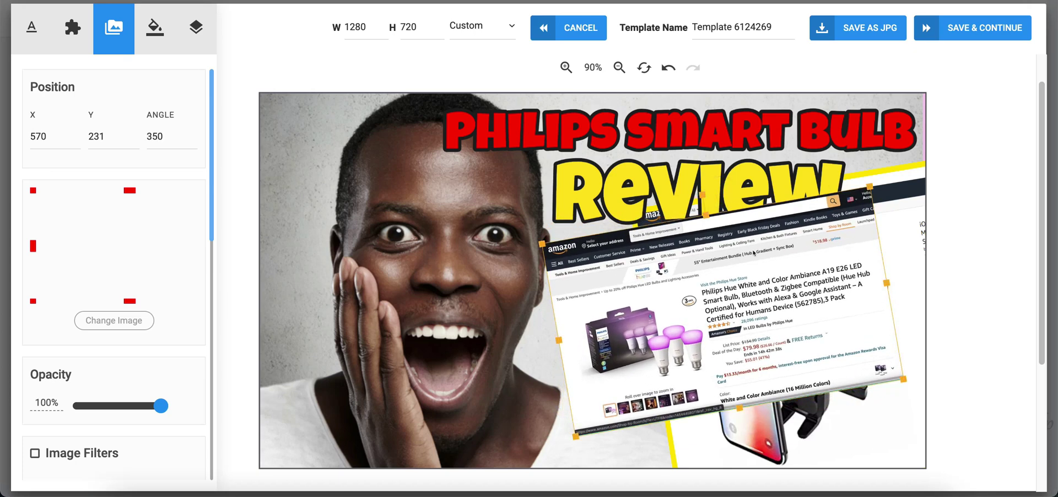
pyautogui.moveTo(754, 253); pyautogui.dragTo(782, 209)
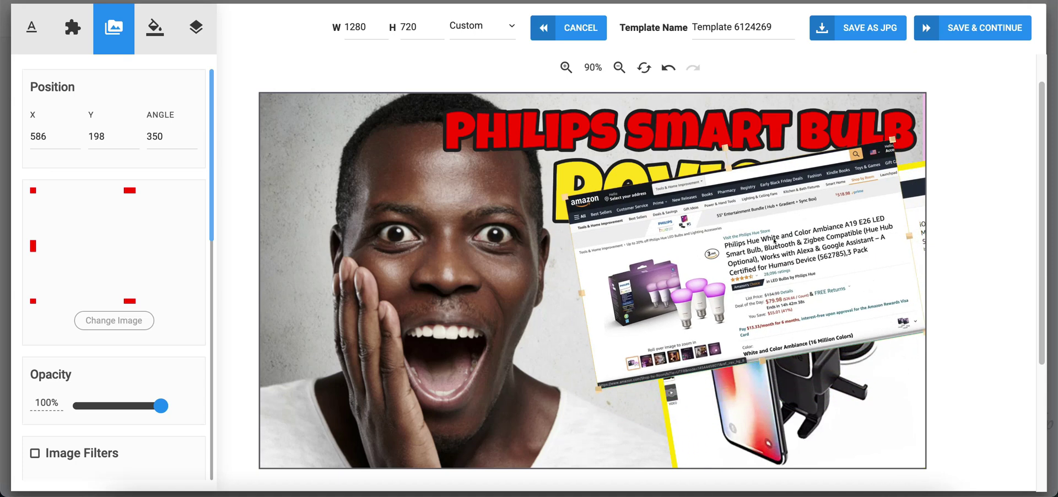
# Step: Enlarge the tilted Amazon screenshot and place it at about X 722, Y 232, filling the area inside the yellow border
pyautogui.moveTo(597, 388); pyautogui.dragTo(663, 330)
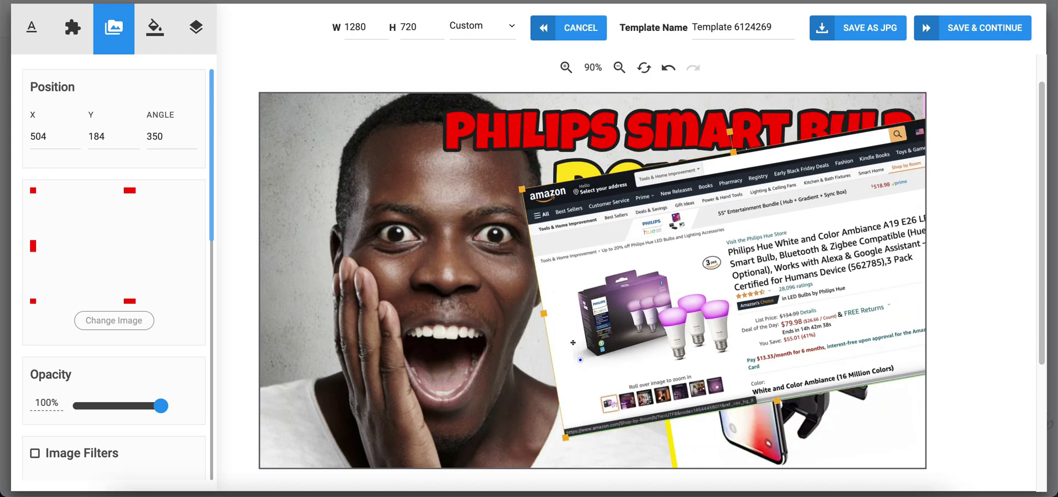
pyautogui.moveTo(581, 362); pyautogui.dragTo(552, 333)
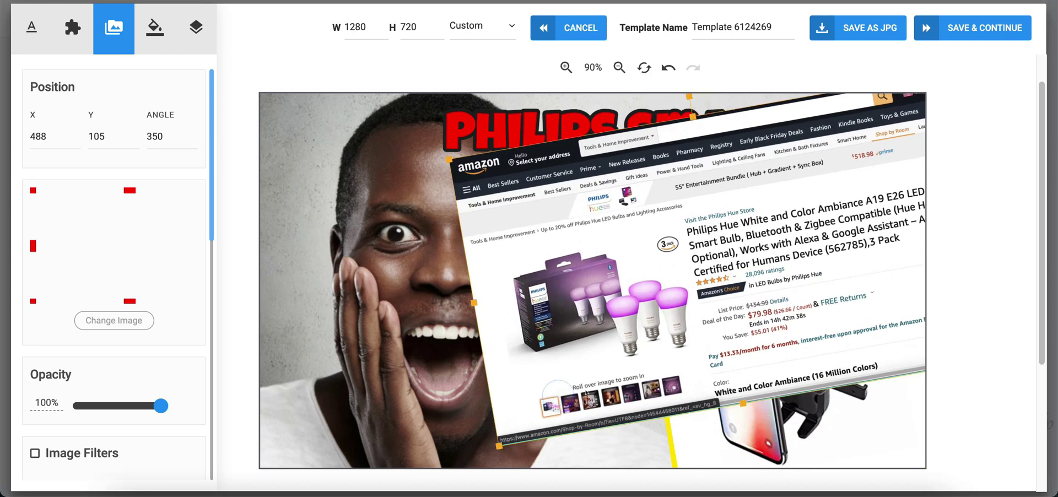
pyautogui.moveTo(653, 364); pyautogui.dragTo(578, 333)
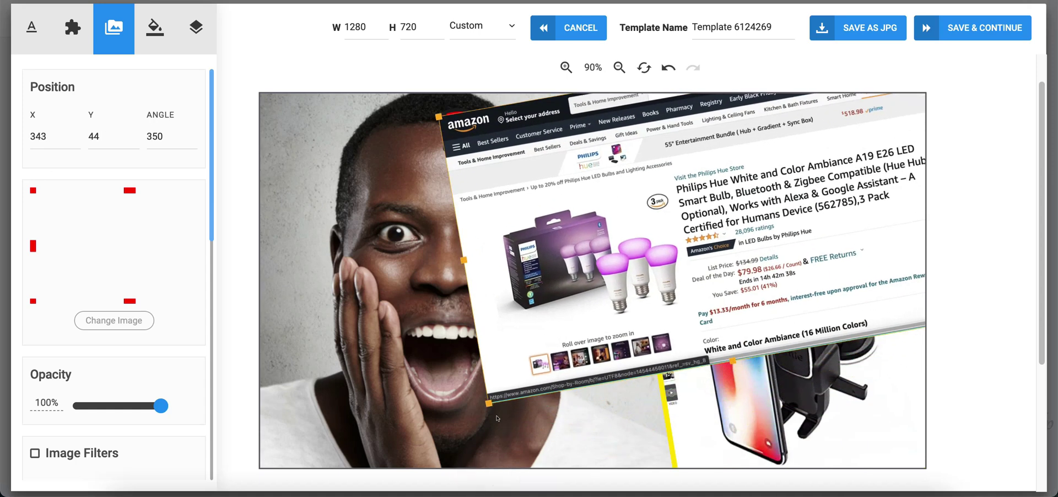
pyautogui.moveTo(475, 417); pyautogui.dragTo(600, 307)
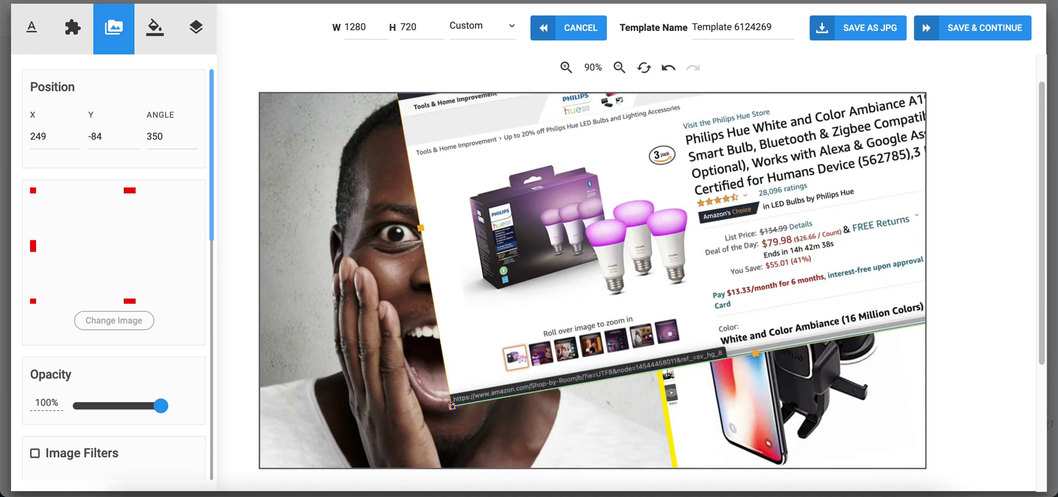
pyautogui.moveTo(451, 405); pyautogui.dragTo(779, 478)
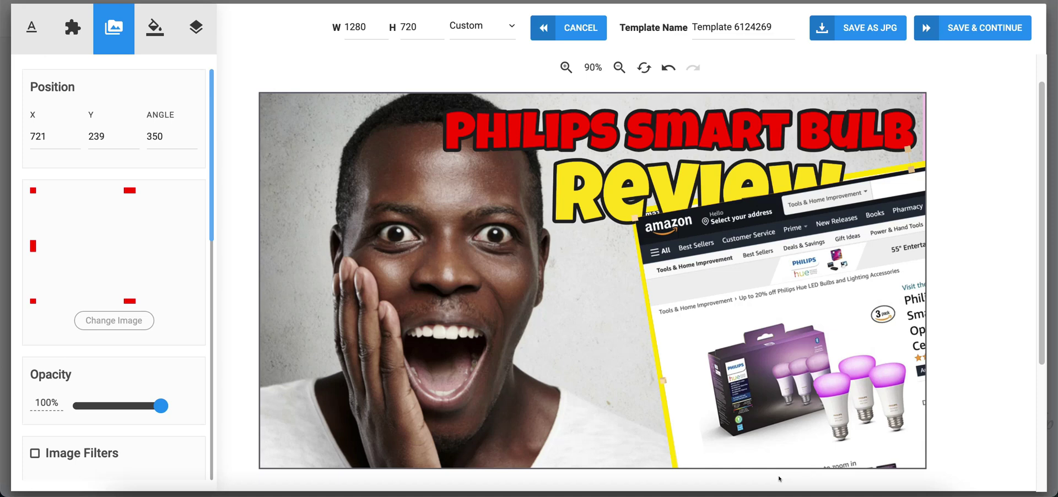
pyautogui.moveTo(779, 476); pyautogui.dragTo(765, 472)
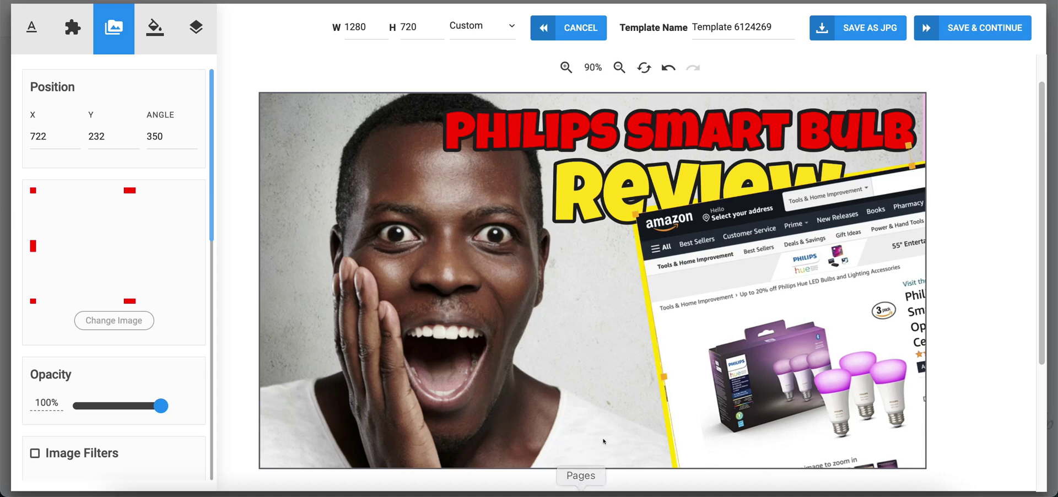
pyautogui.click(693, 311)
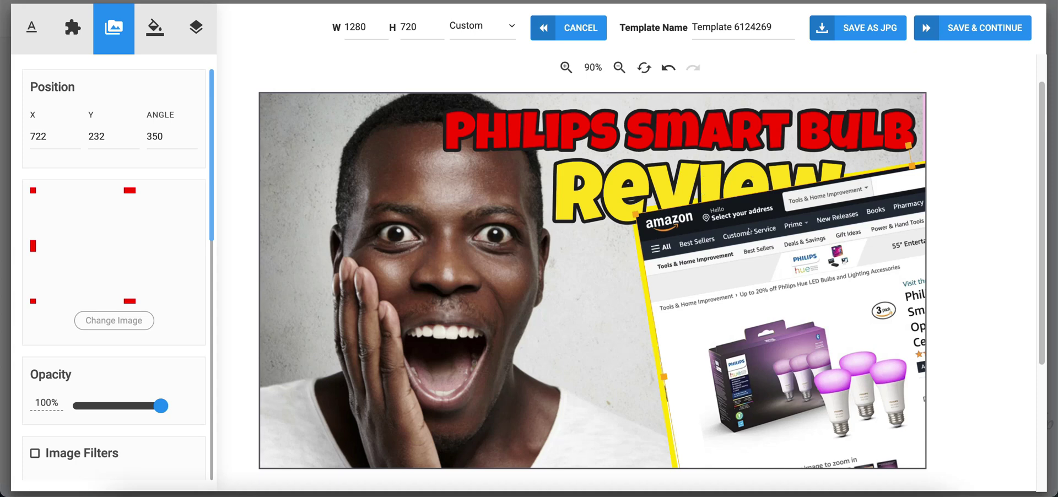
pyautogui.click(605, 272)
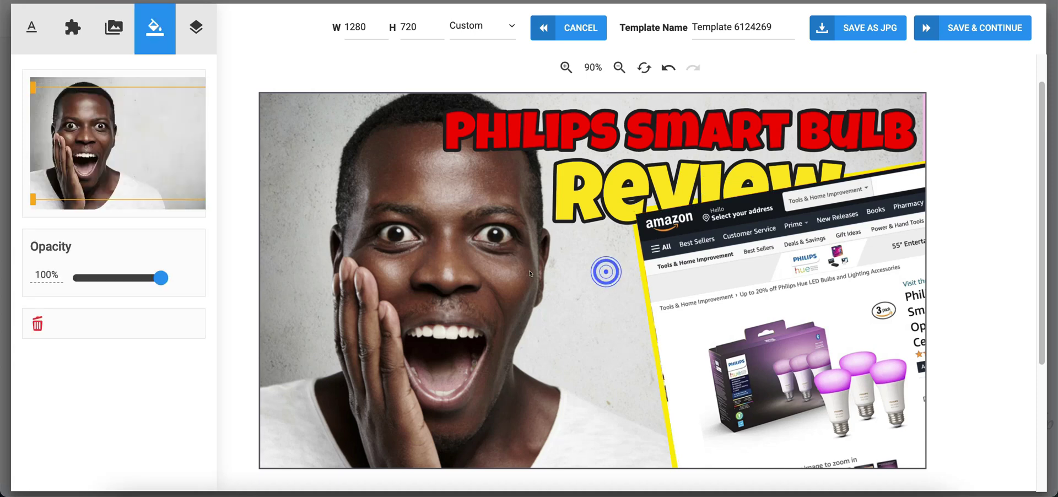
# Step: Reorder the layers so the Amazon screenshot sits behind the "review" text
pyautogui.click(205, 41)
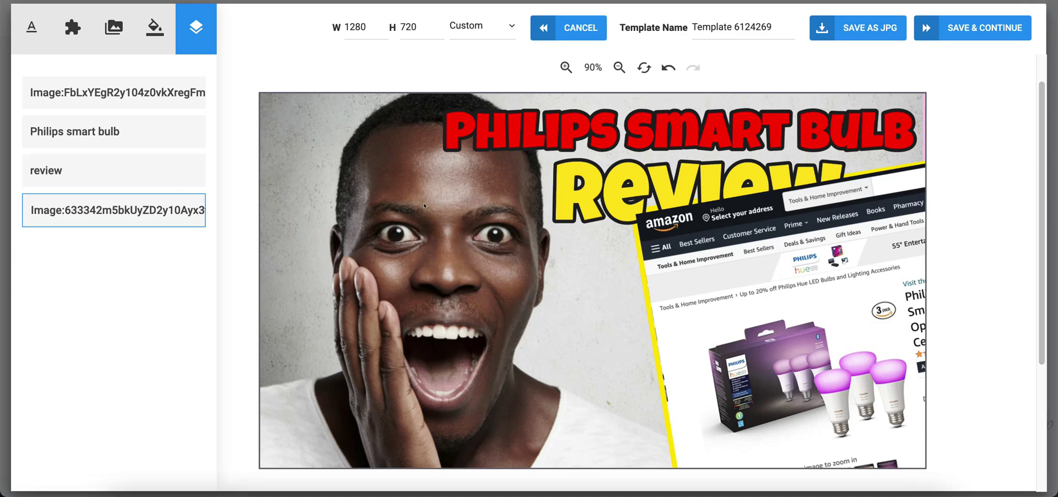
pyautogui.click(94, 212)
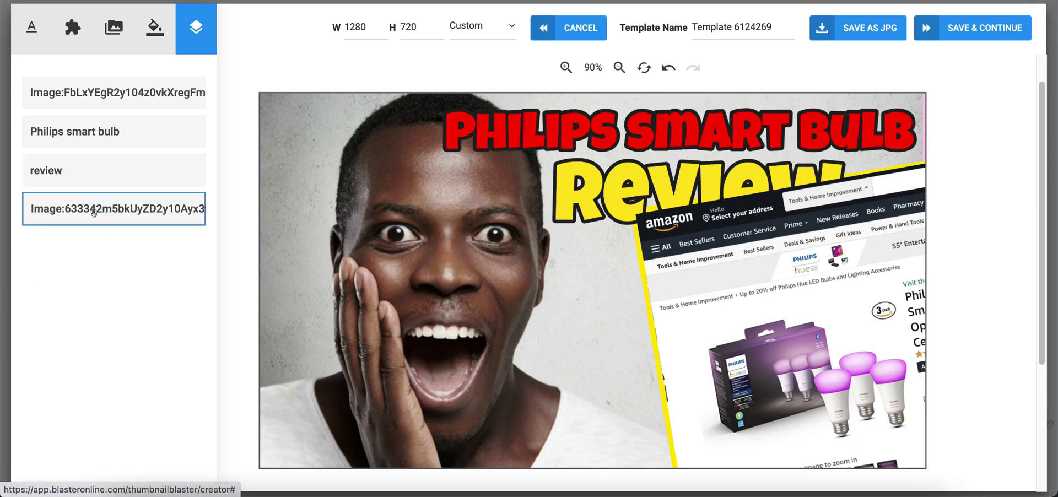
pyautogui.moveTo(94, 213); pyautogui.dragTo(87, 173)
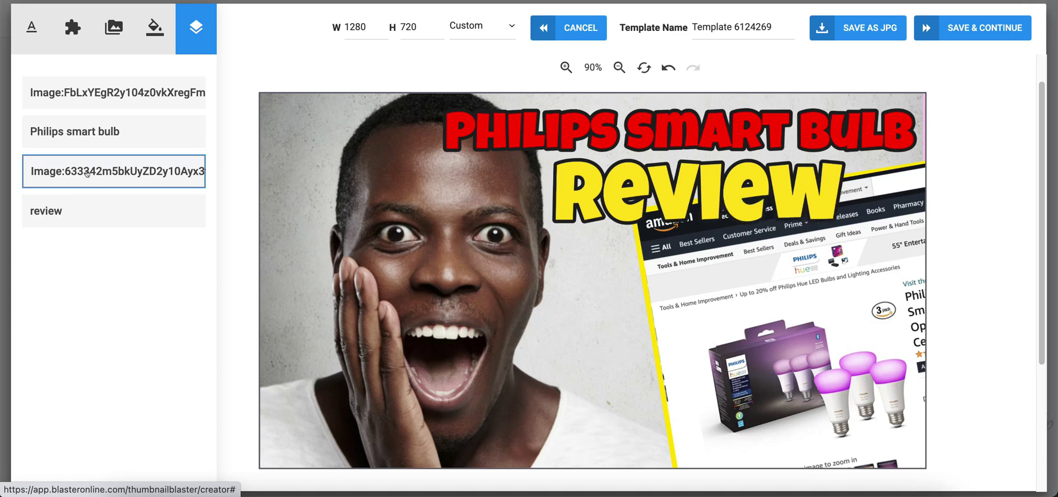
# Step: Nudge the Amazon screenshot slightly left to line up with the yellow border, and deselect it
pyautogui.click(720, 325)
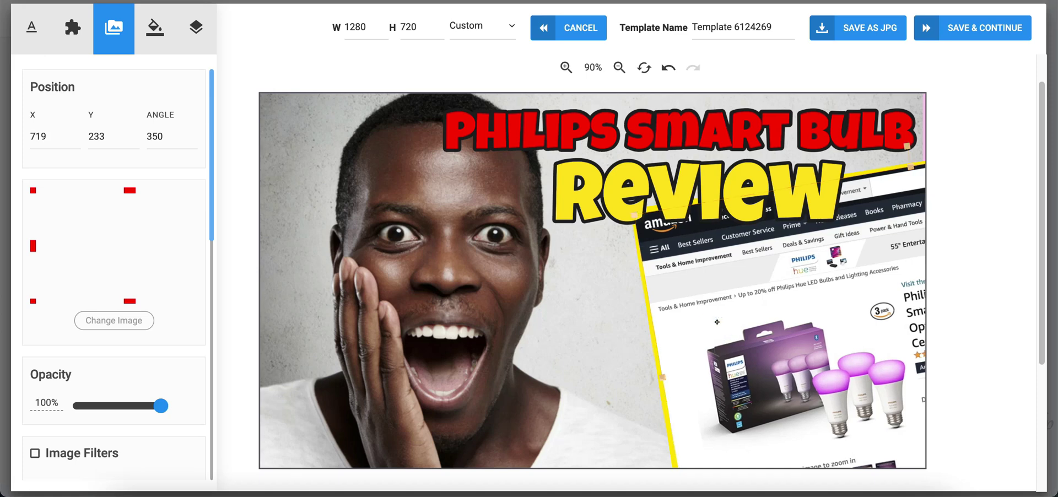
pyautogui.moveTo(717, 322); pyautogui.dragTo(692, 338)
pyautogui.click(578, 341)
pyautogui.click(612, 340)
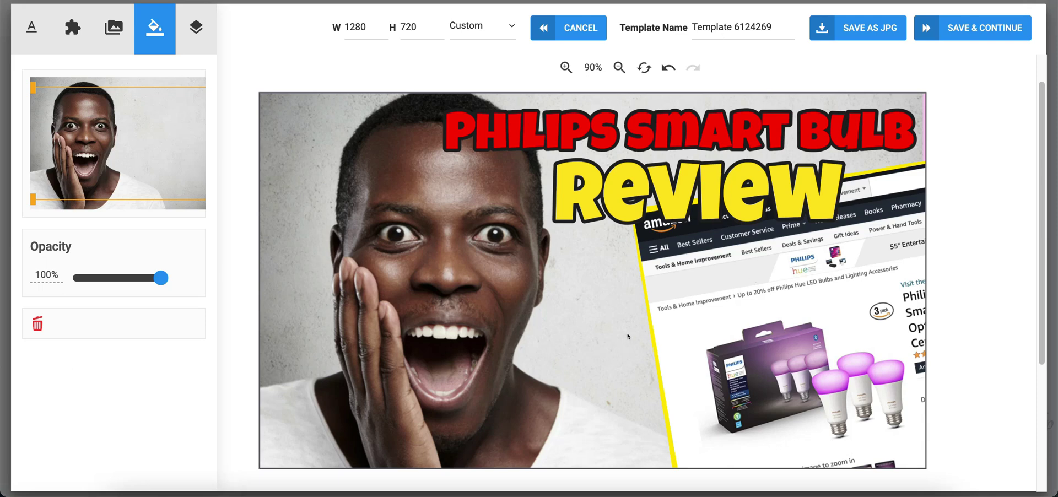
# Step: Rename the template as "Template 6124267"
pyautogui.click(768, 22)
pyautogui.press('BackSpace')
pyautogui.write('7')
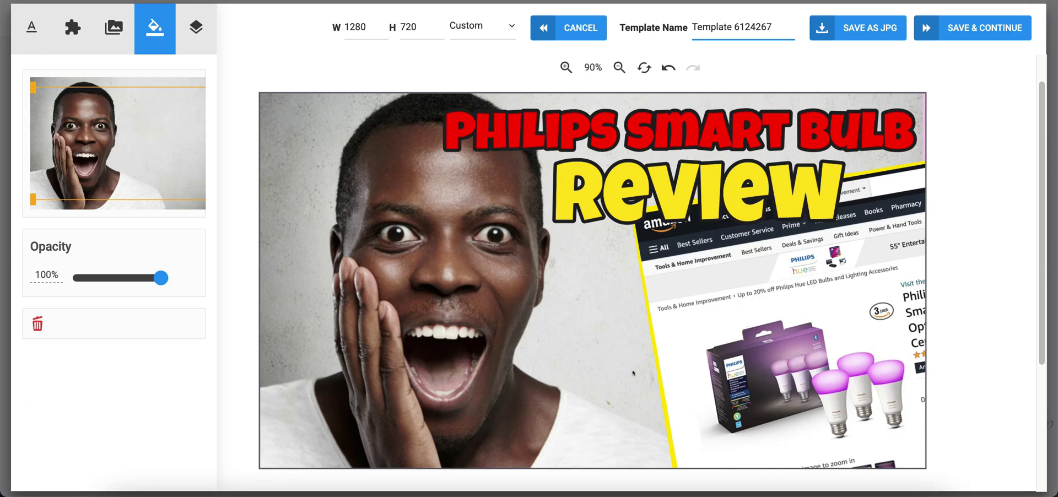
# Step: Export the finished thumbnail as a JPG and save the template to continue
pyautogui.click(855, 29)
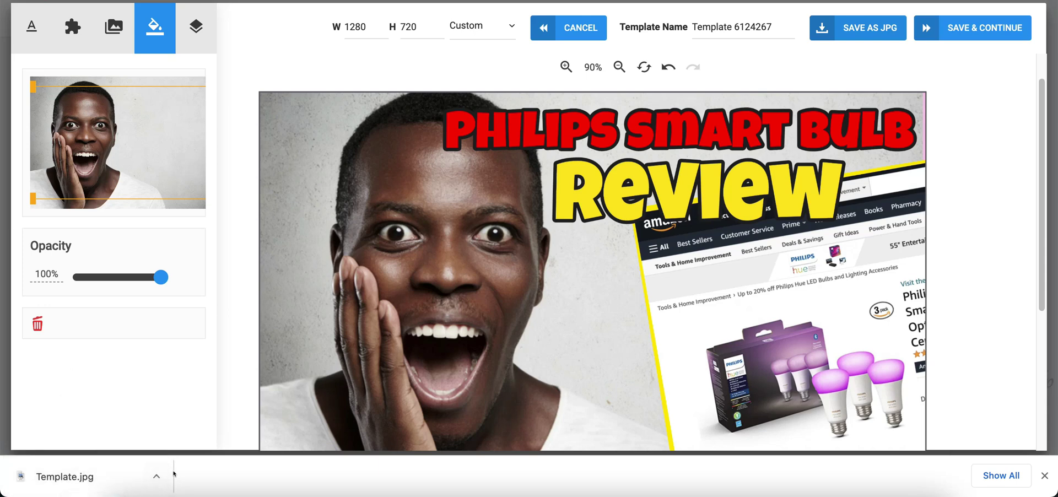
pyautogui.click(968, 31)
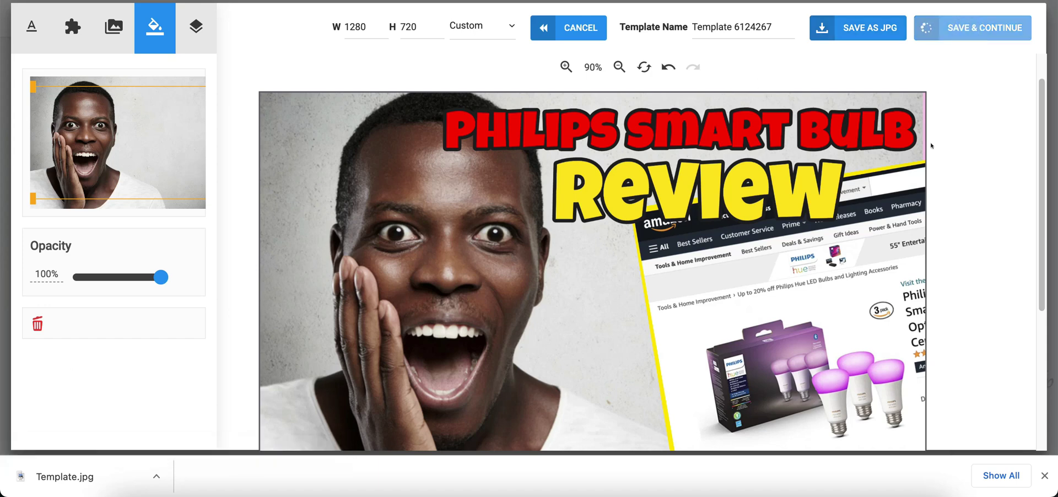